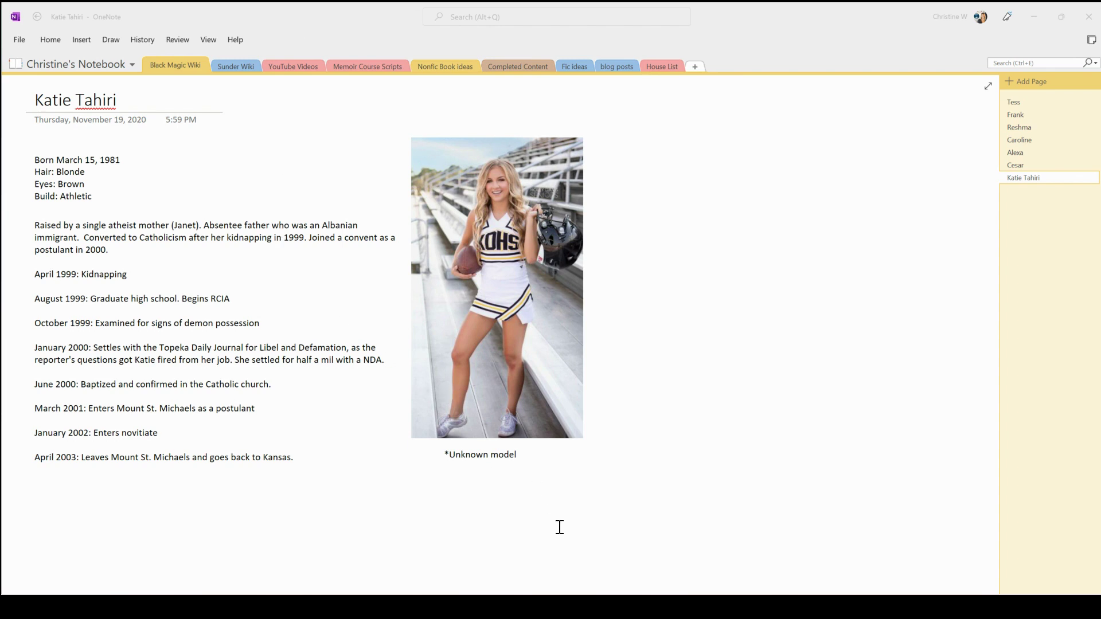
Step: Switch to the OneNote notebook window and open the House List section's Create Your Own Planner page
mouse_move(602, 606)
click(574, 574)
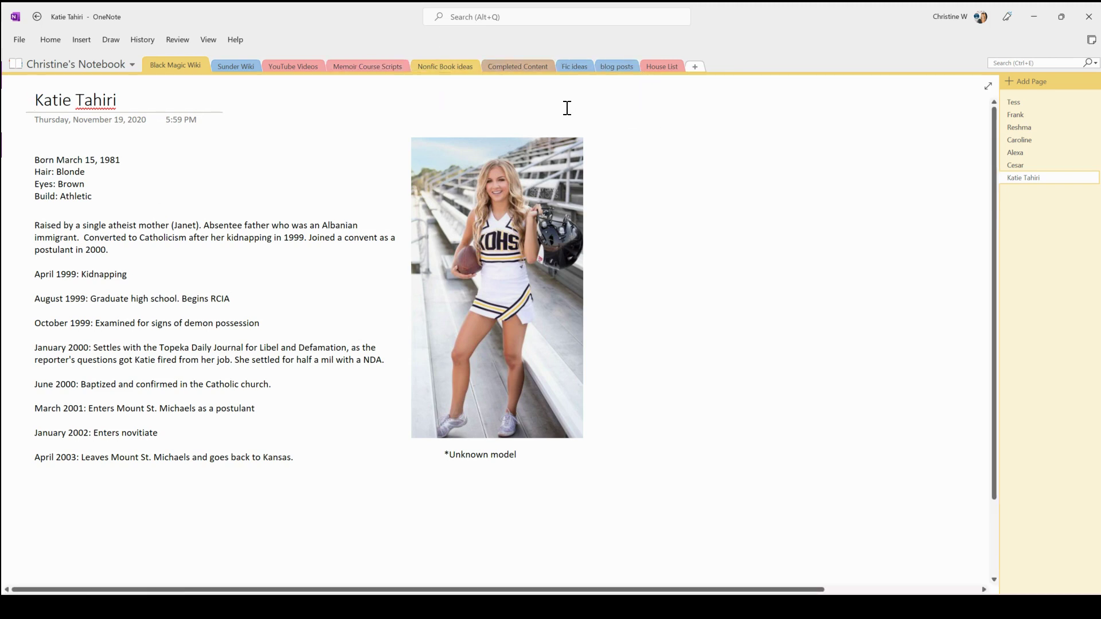
click(666, 67)
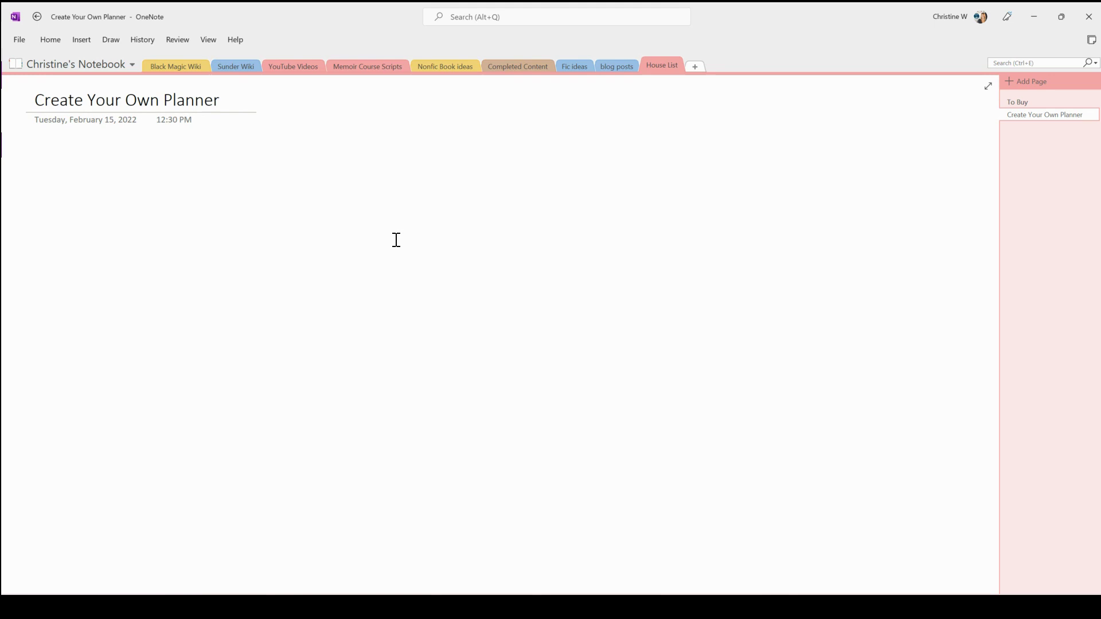
Step: Pick the 'weekly frame' image from the Downloads folder for insertion as a picture
click(81, 40)
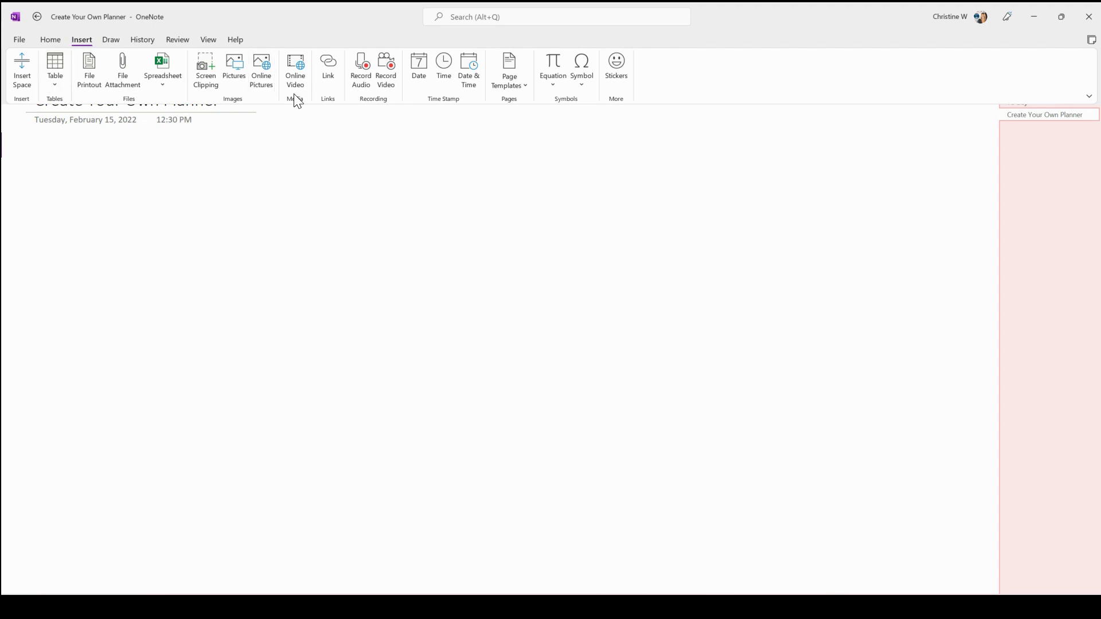
click(239, 74)
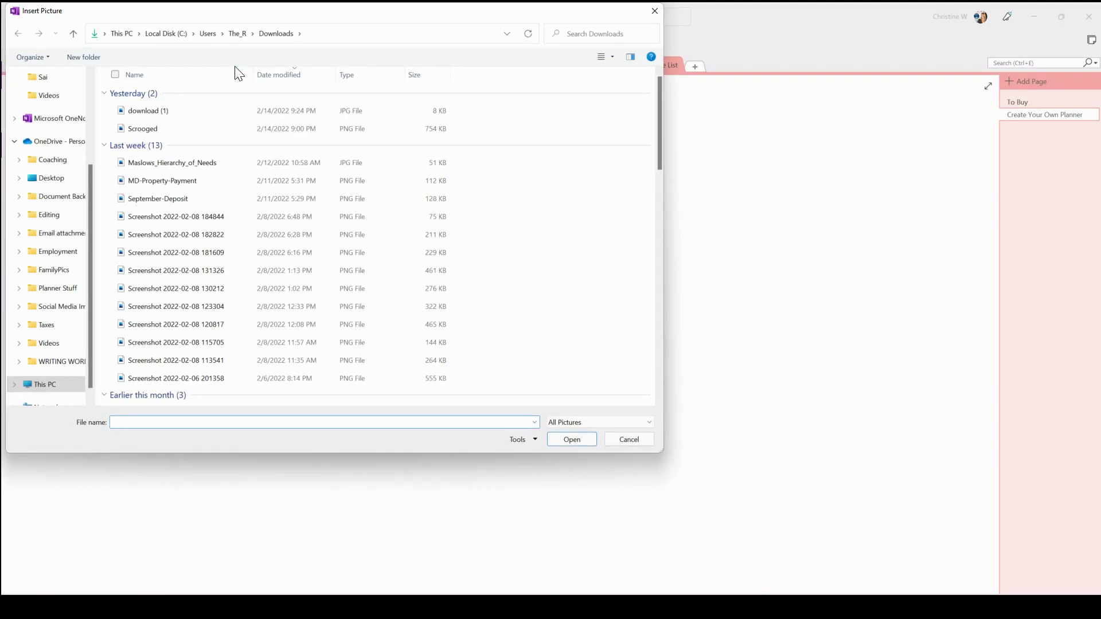
scroll(210, 172, down, 10)
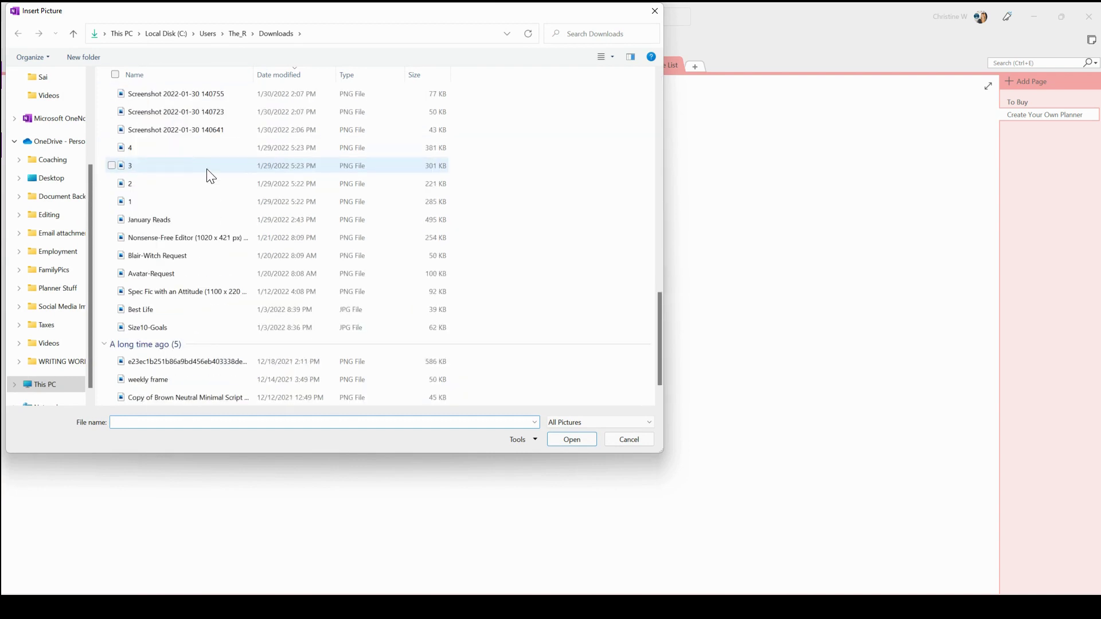
scroll(210, 175, down, 1)
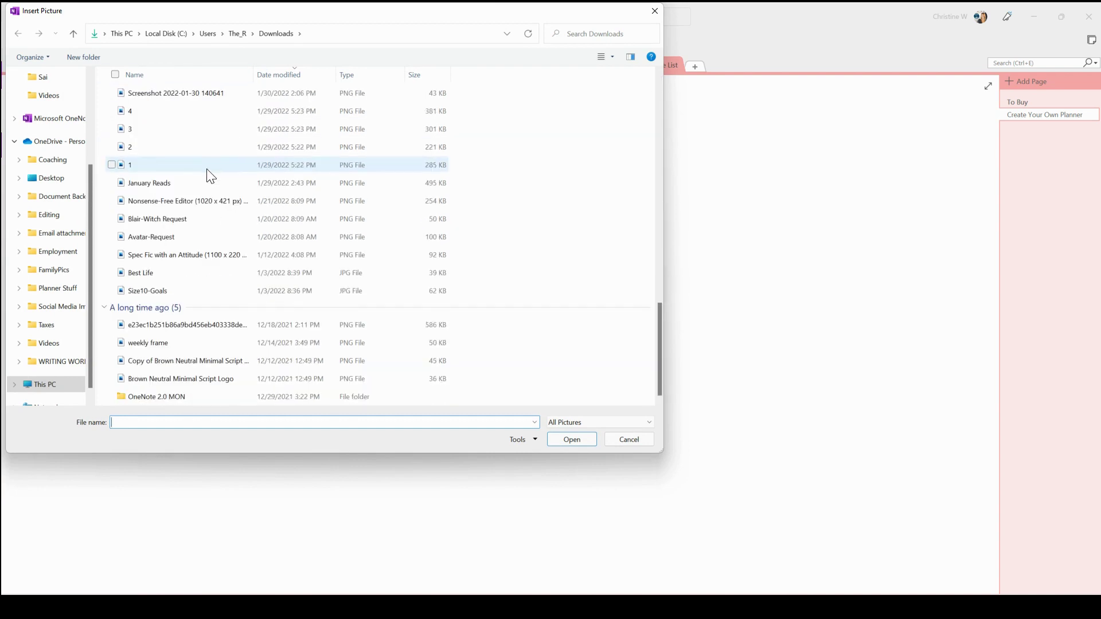
click(171, 347)
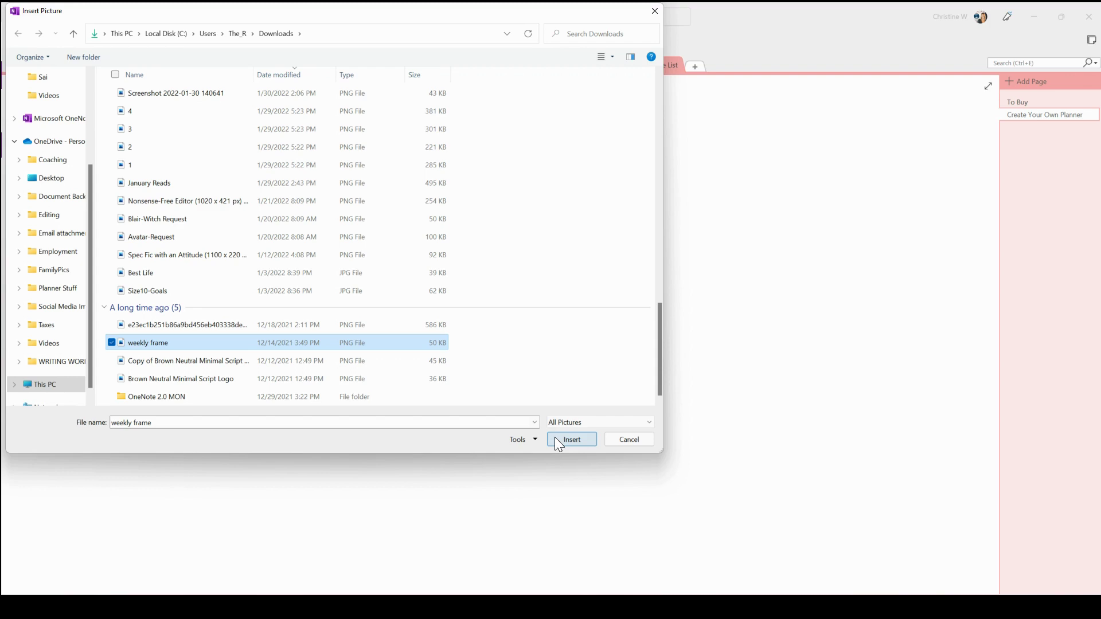
Step: Insert the weekly frame picture, enlarge it to about twice its size, and set it as the page background
click(556, 439)
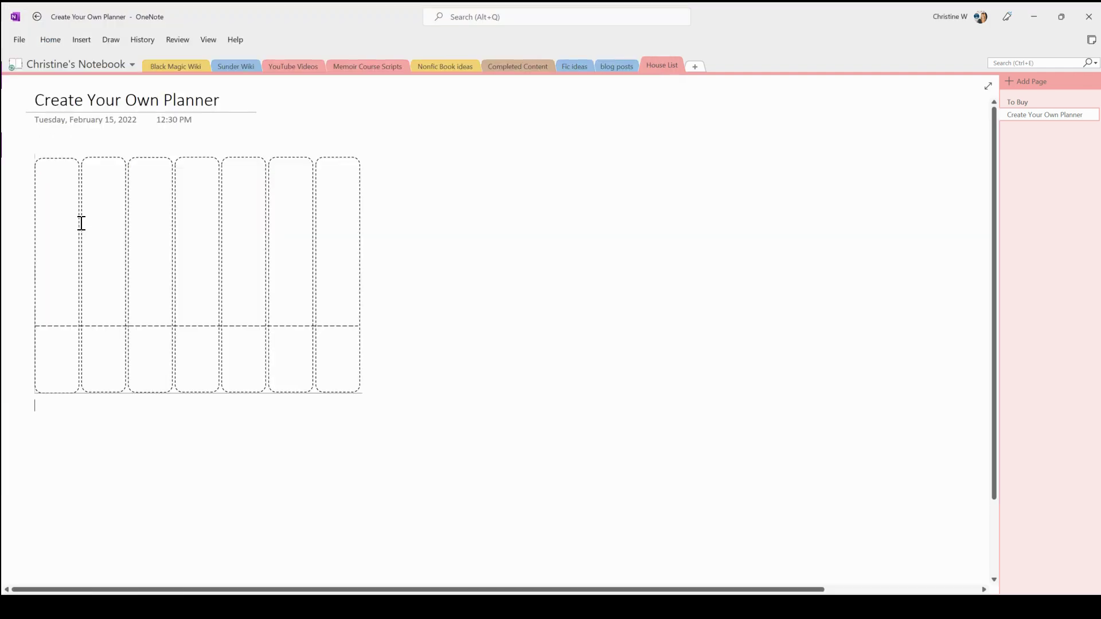
click(120, 175)
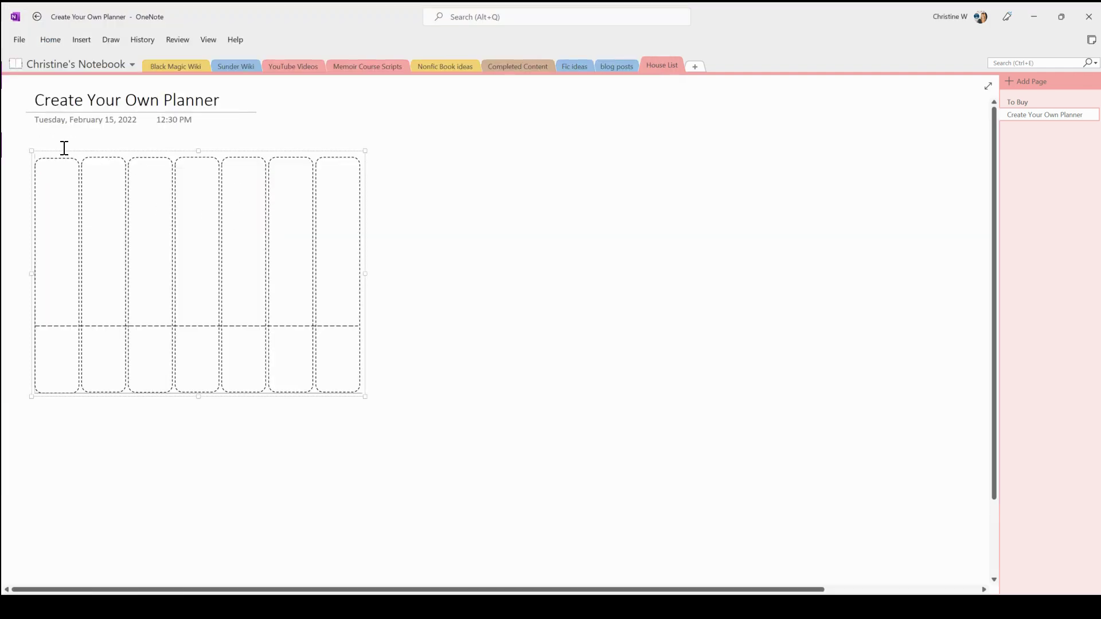
click(179, 148)
click(197, 212)
drag(366, 397, 620, 516)
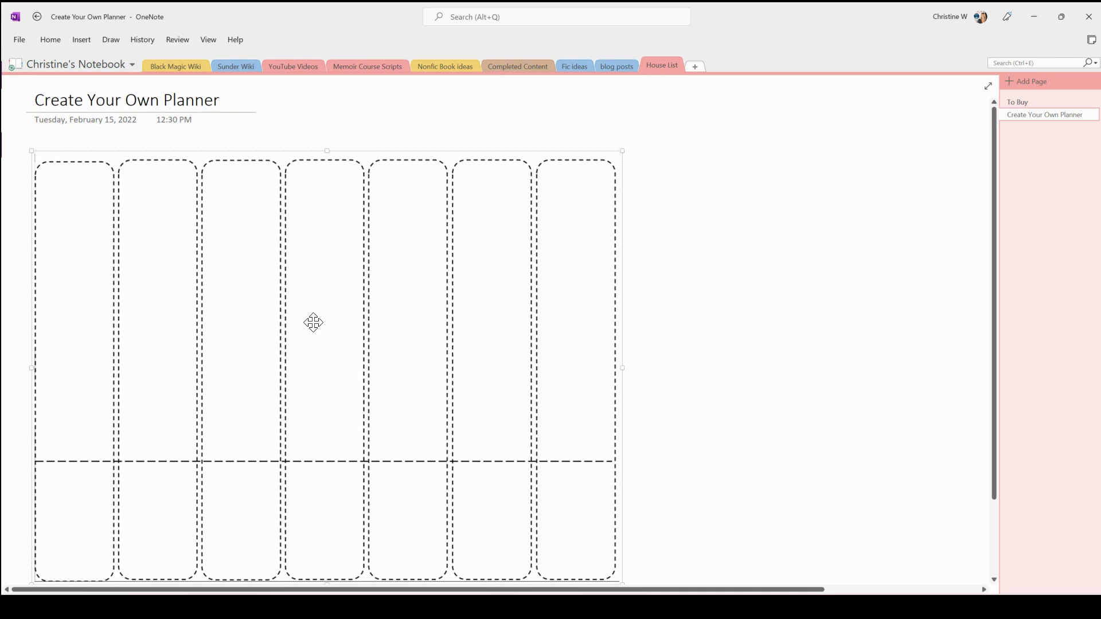
right_click(237, 250)
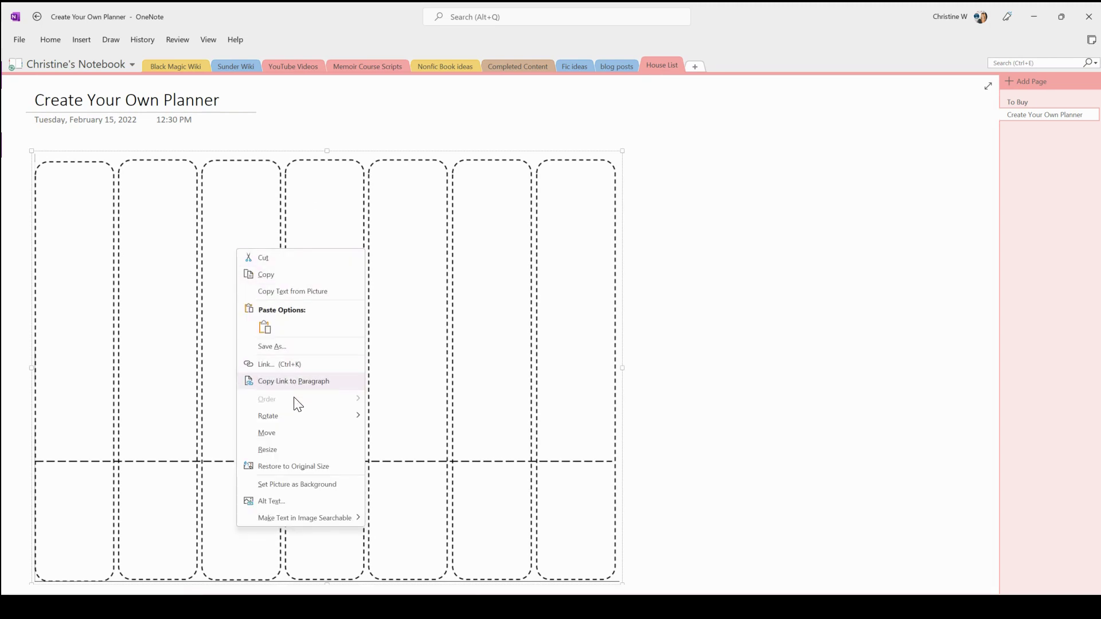
click(308, 485)
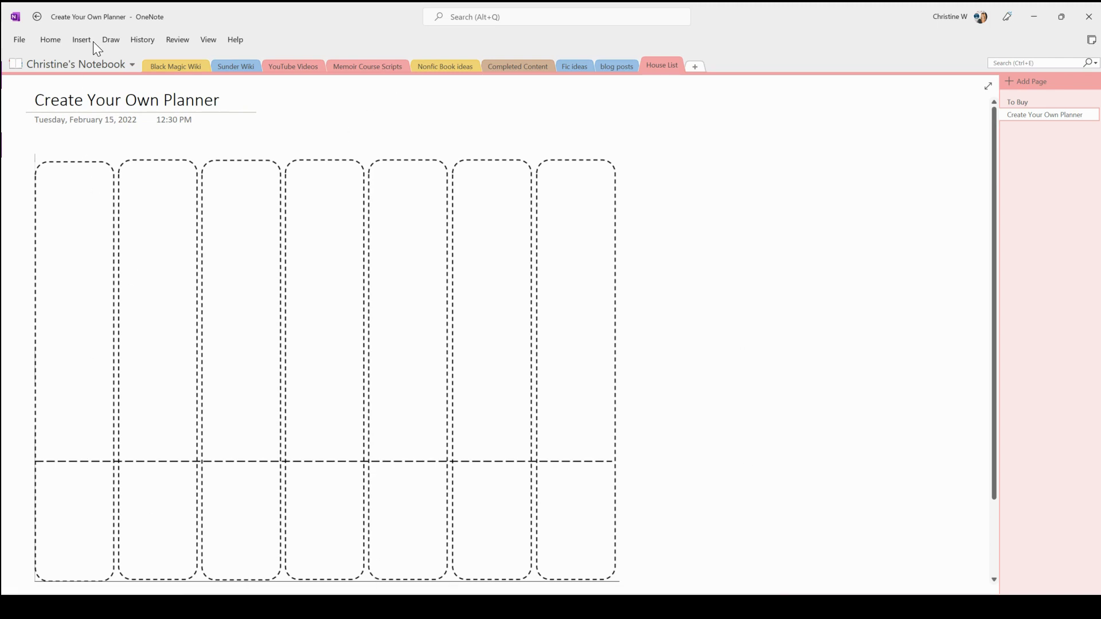
Step: Switch to the Full Planner notebook and open its Planning section on the Daily 2 page
click(119, 63)
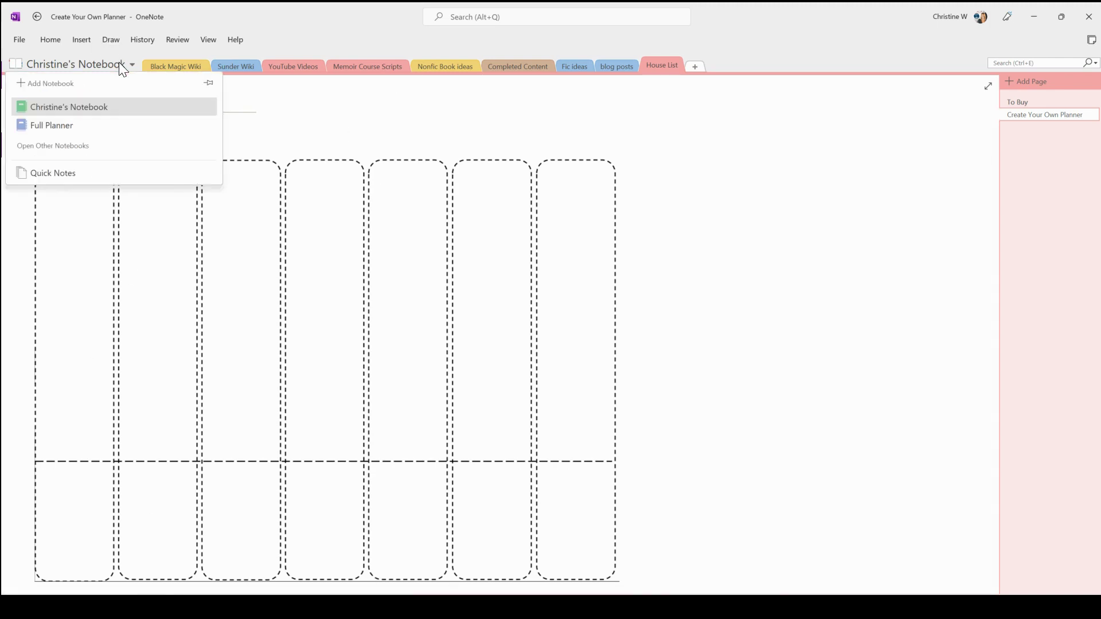
click(62, 129)
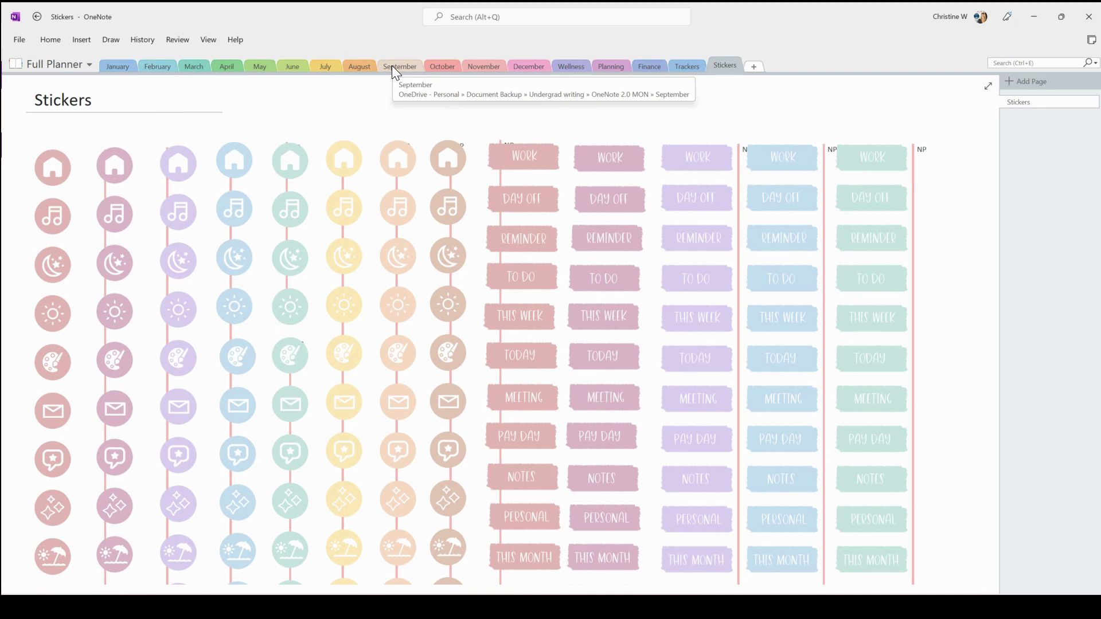
click(617, 67)
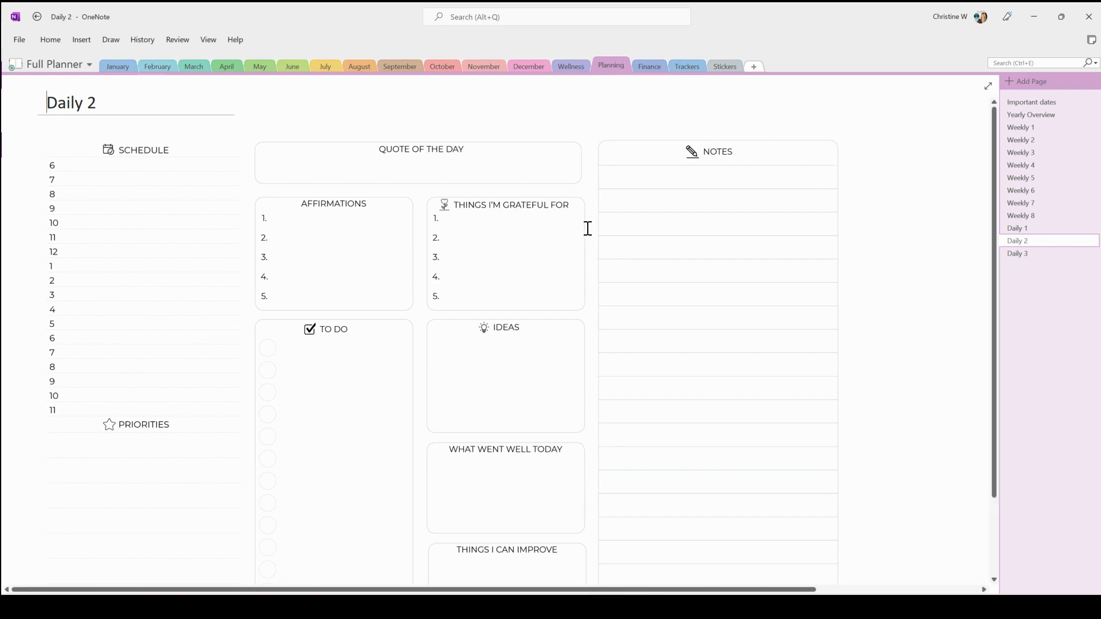
Step: Preview the Daily 1, Daily 2 and Daily 3 templates, ending on Daily 3
click(1027, 230)
click(1029, 239)
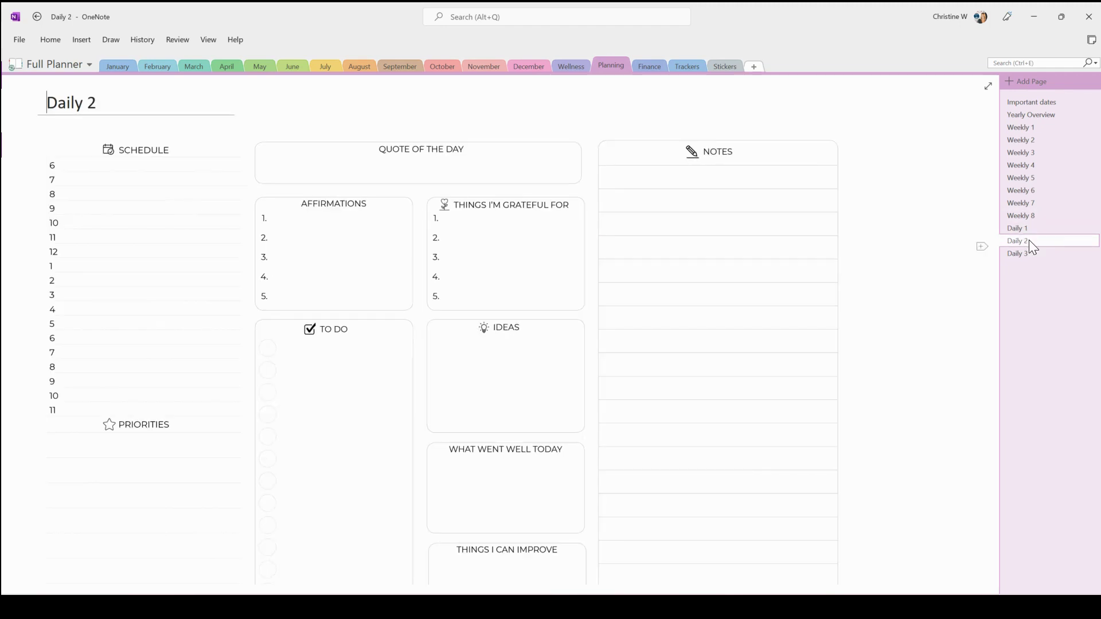
scroll(959, 283, down, 2)
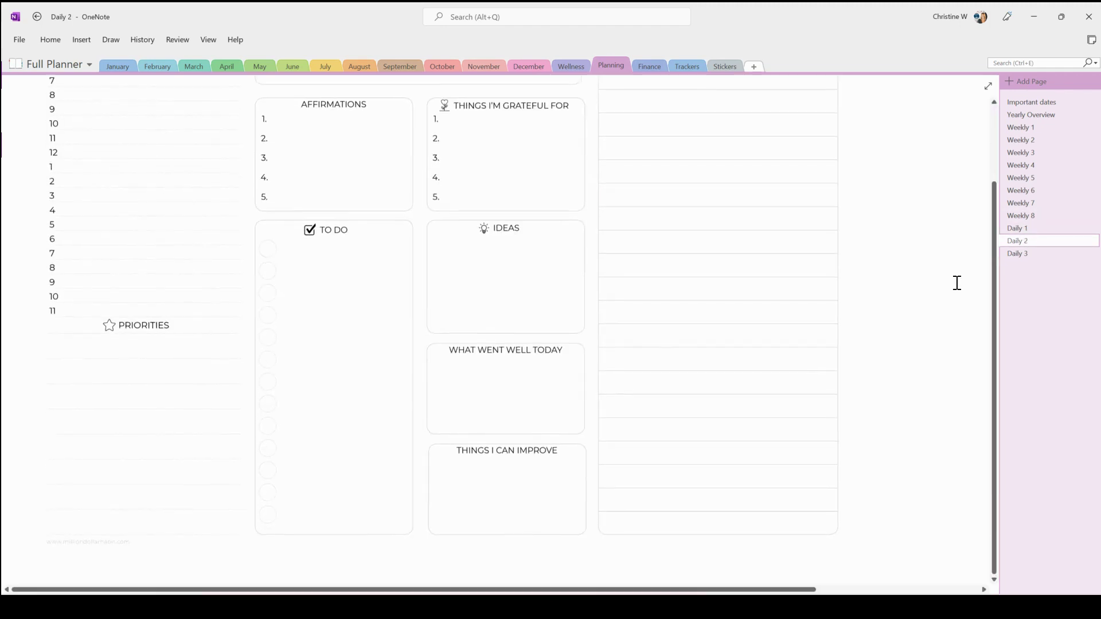
click(1028, 254)
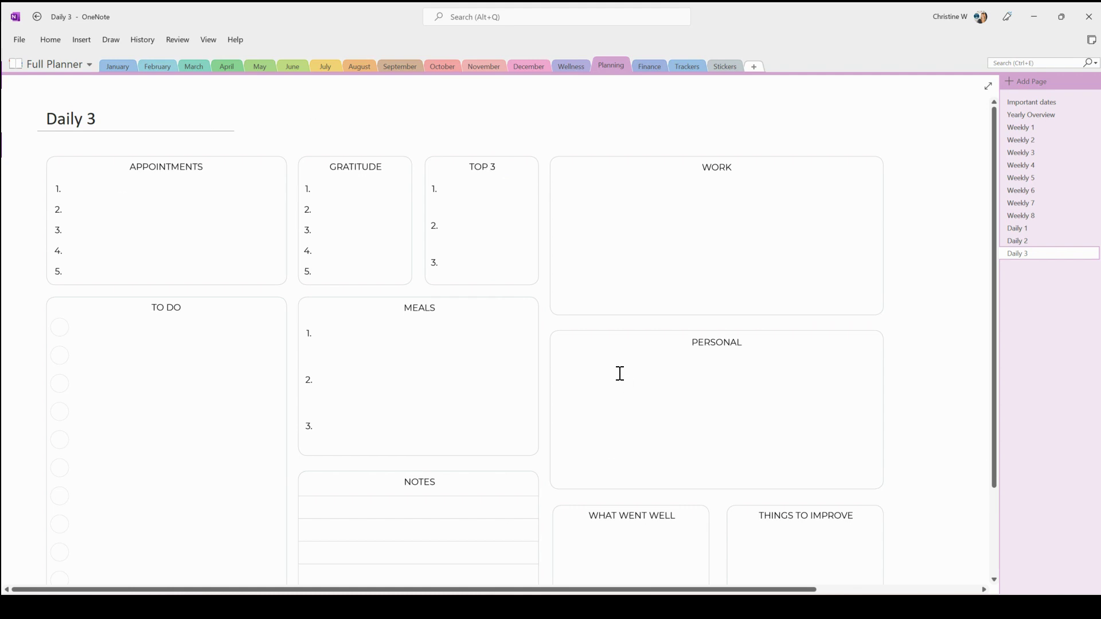
scroll(535, 292, down, 1)
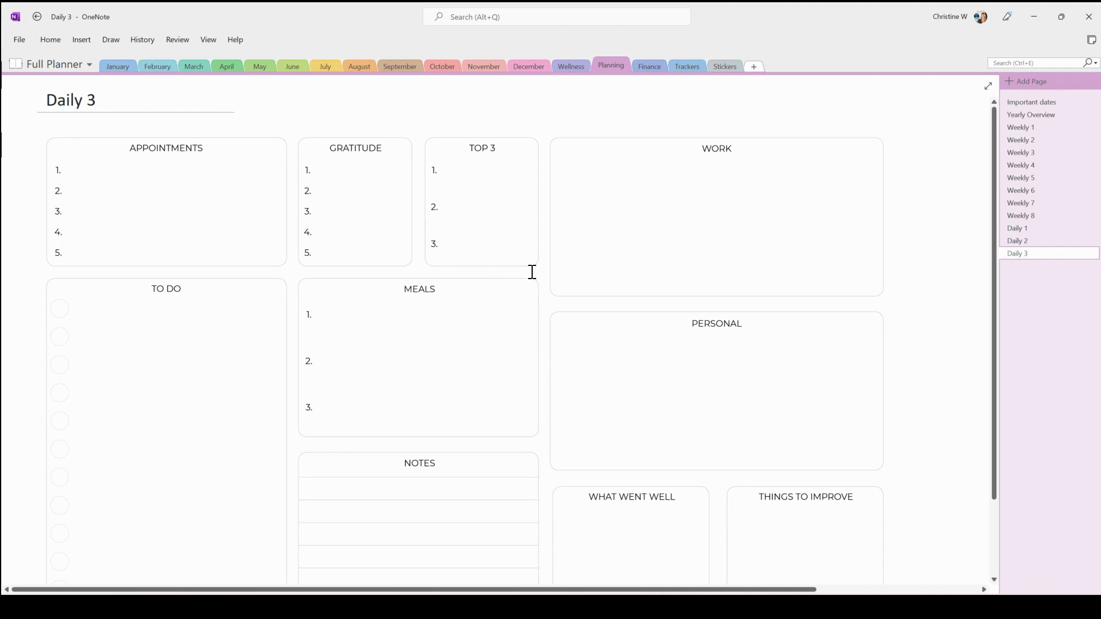
Step: Preview the Weekly 1 and Weekly 2 pages of the Planning section
click(1018, 133)
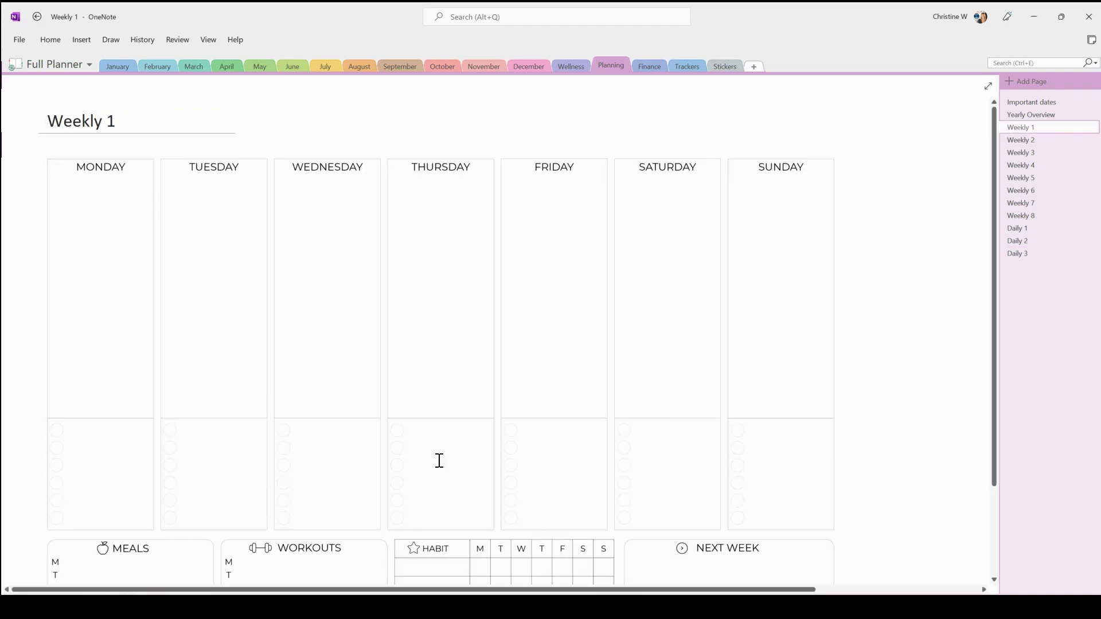
scroll(774, 386, down, 3)
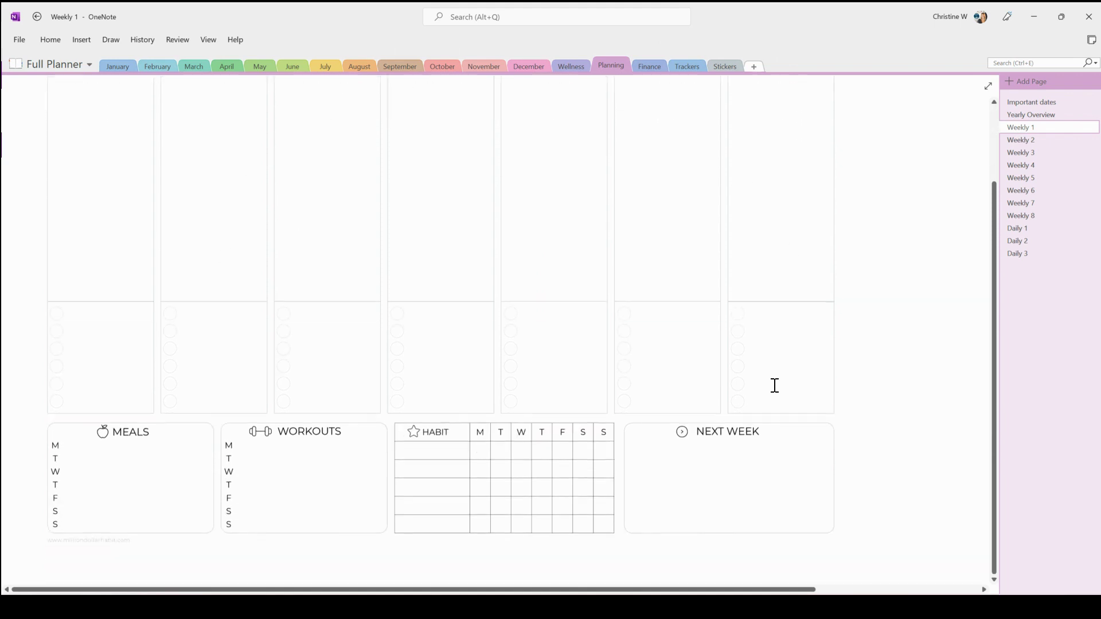
scroll(437, 370, up, 3)
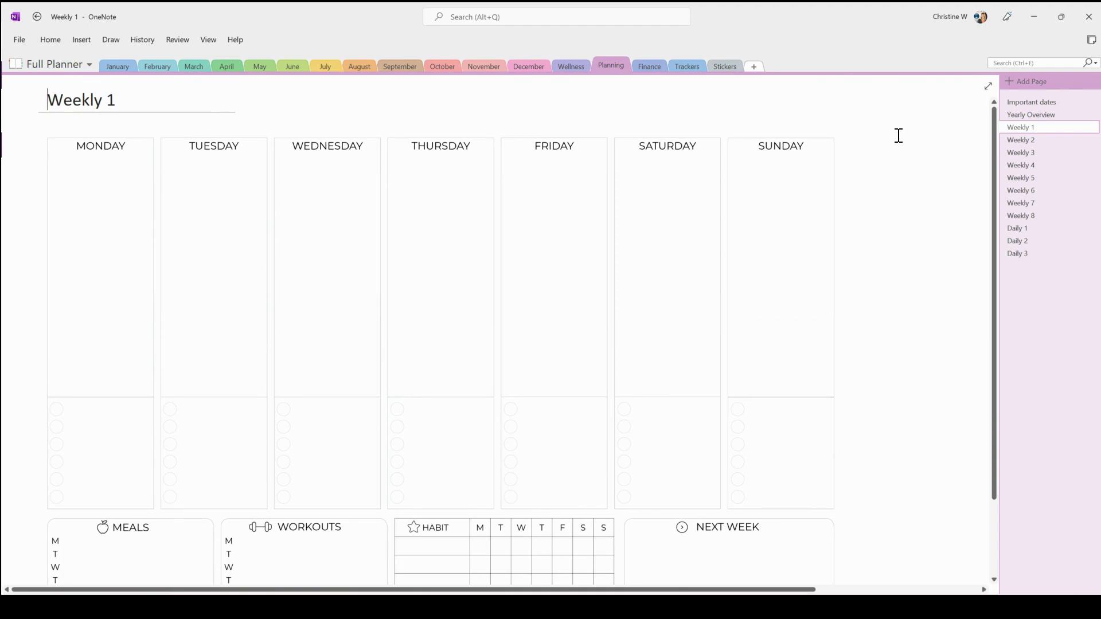
click(1022, 144)
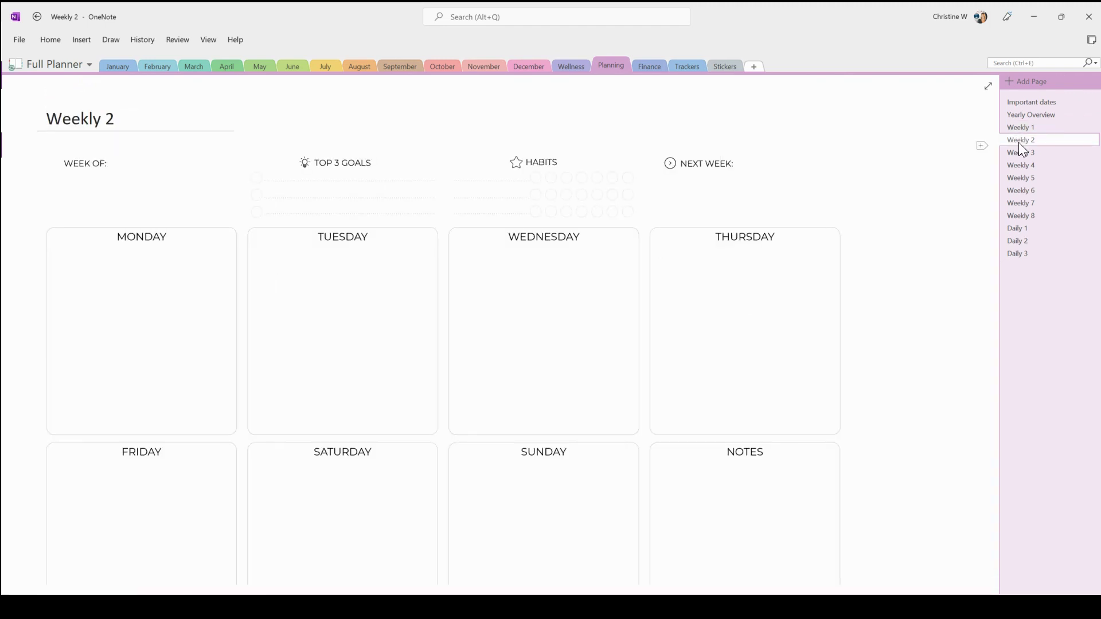
scroll(940, 228, down, 2)
scroll(940, 227, up, 2)
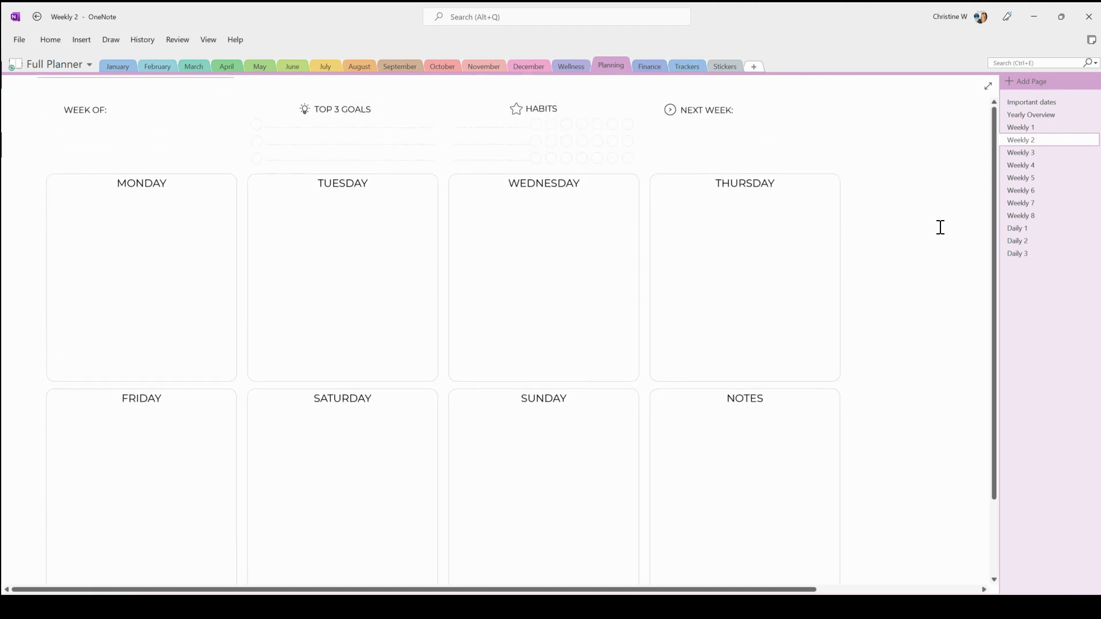
Step: Flip through the Weekly 3 to Weekly 8 planner pages
click(1027, 151)
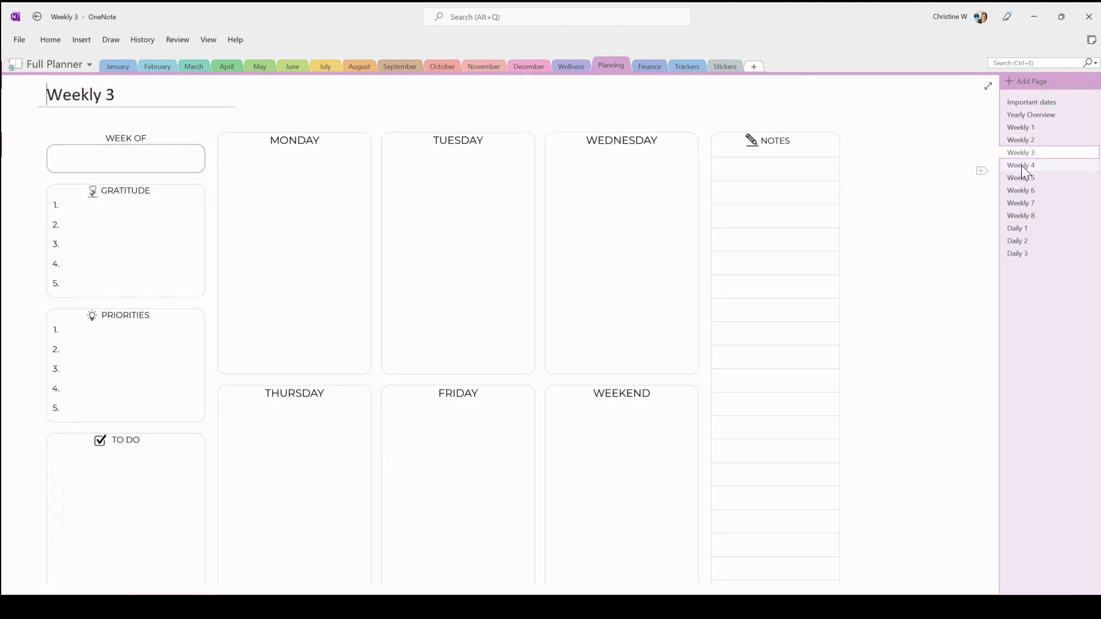
click(1021, 165)
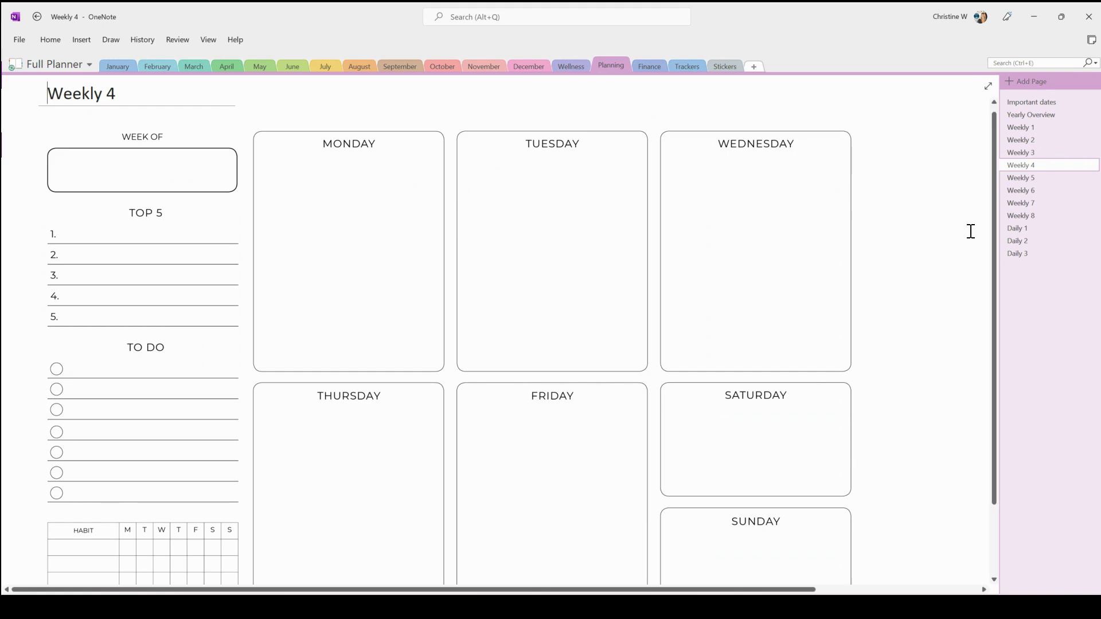
click(1012, 179)
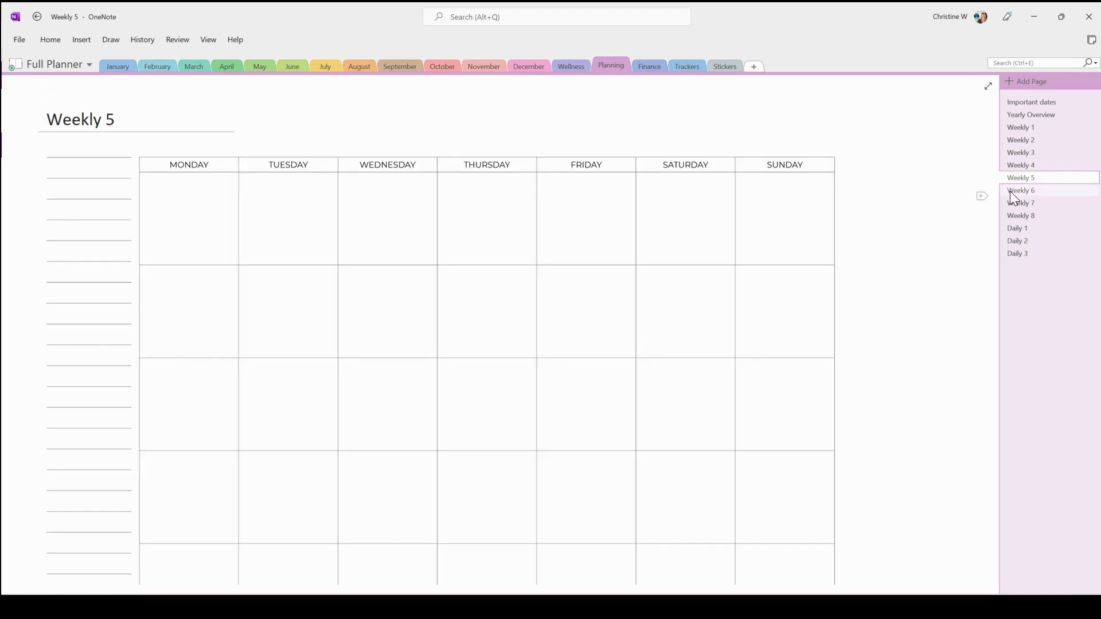
click(1011, 192)
click(1011, 204)
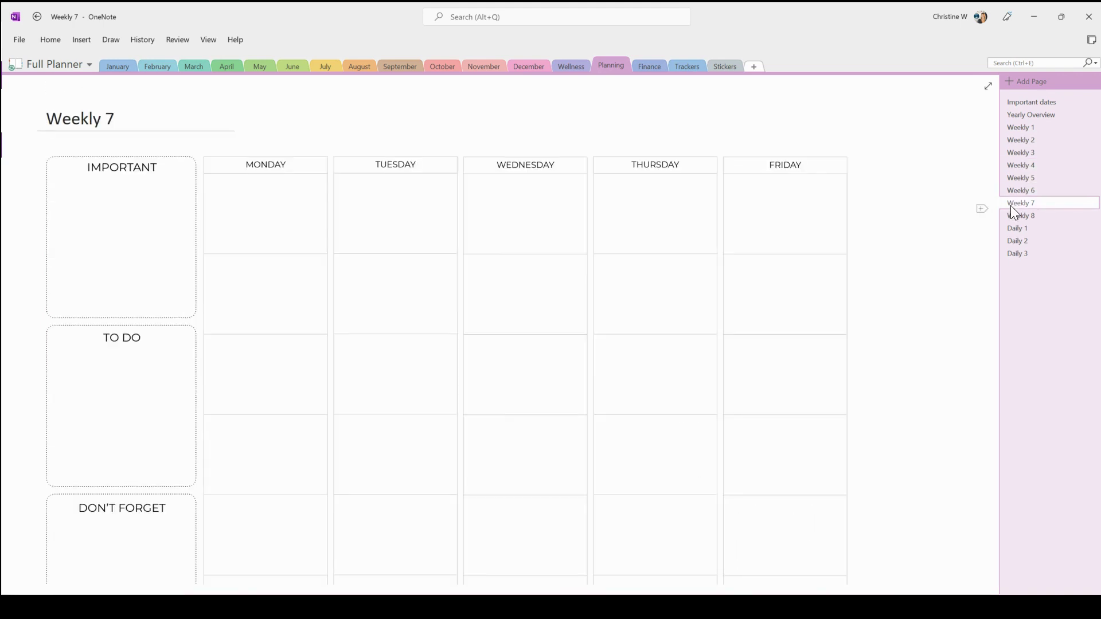
click(1017, 218)
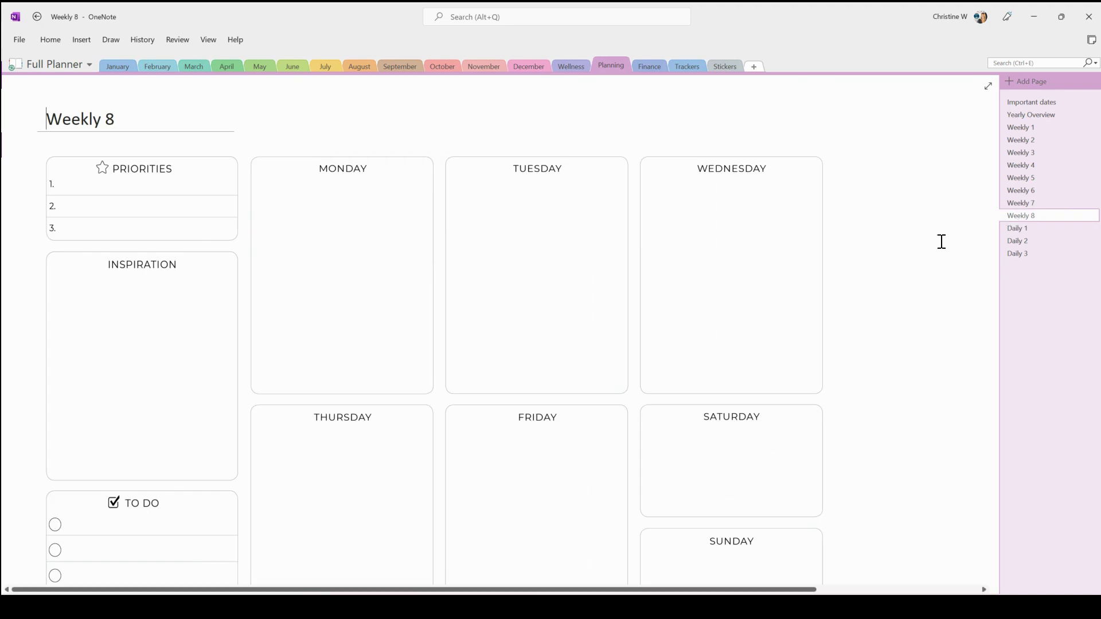
scroll(900, 300, down, 3)
scroll(900, 300, up, 2)
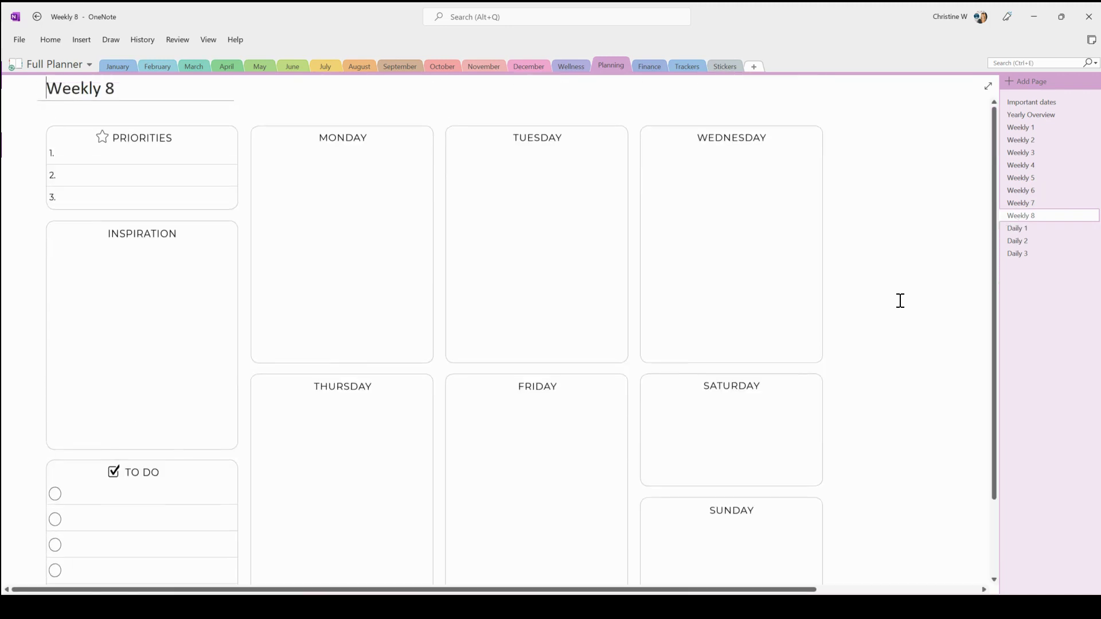
Step: View the Yearly Overview and Important dates pages, then switch to the March section
click(1015, 114)
scroll(914, 232, down, 3)
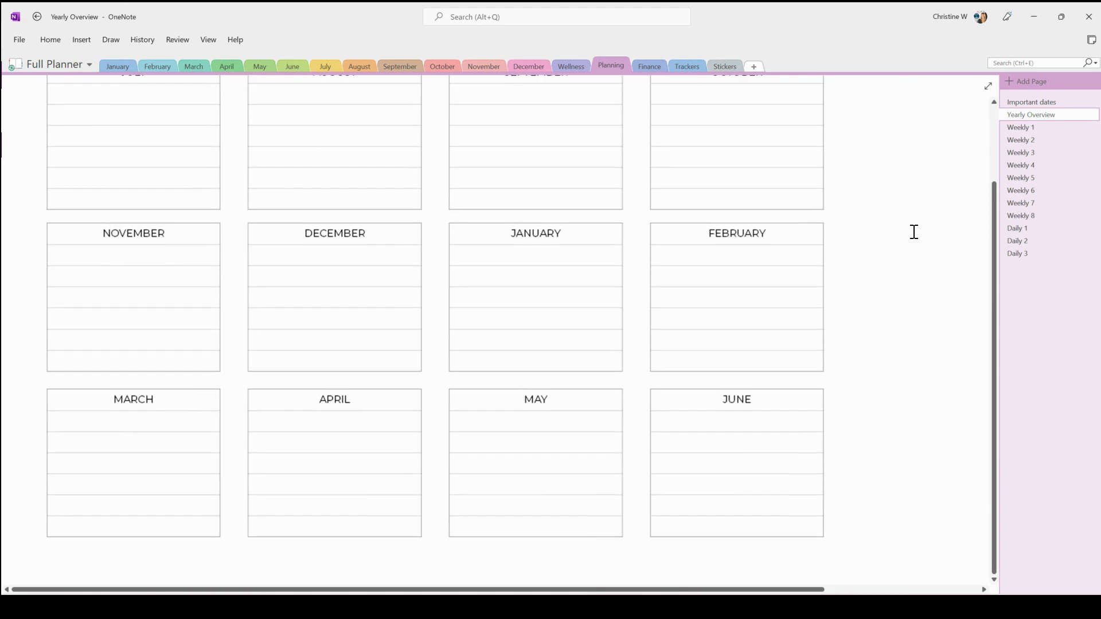
scroll(914, 232, up, 3)
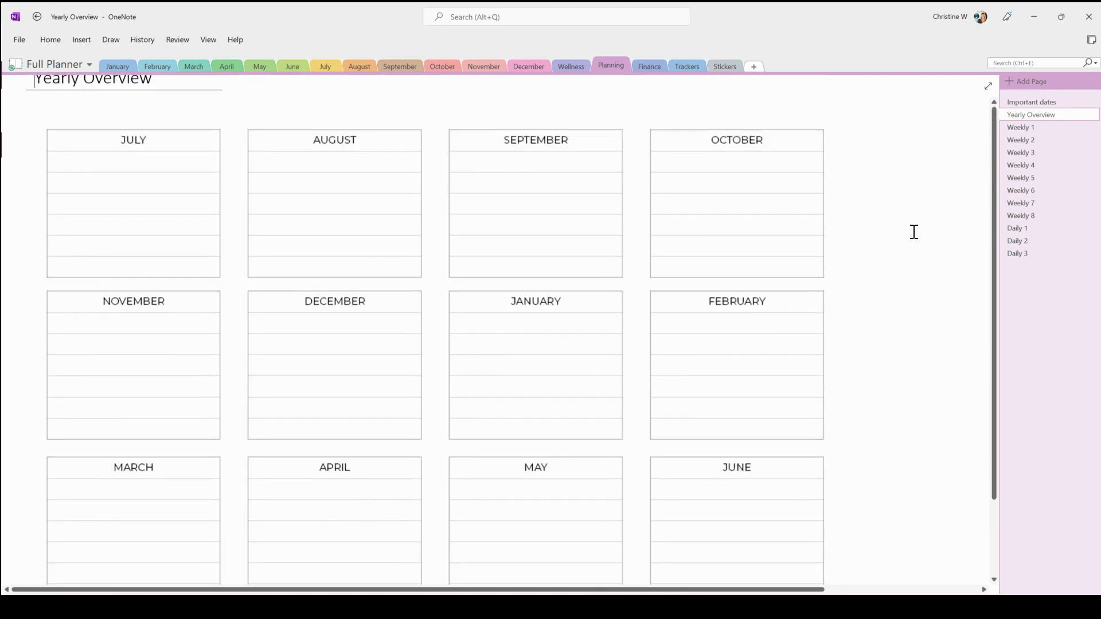
click(1041, 102)
scroll(514, 266, down, 2)
scroll(515, 266, up, 2)
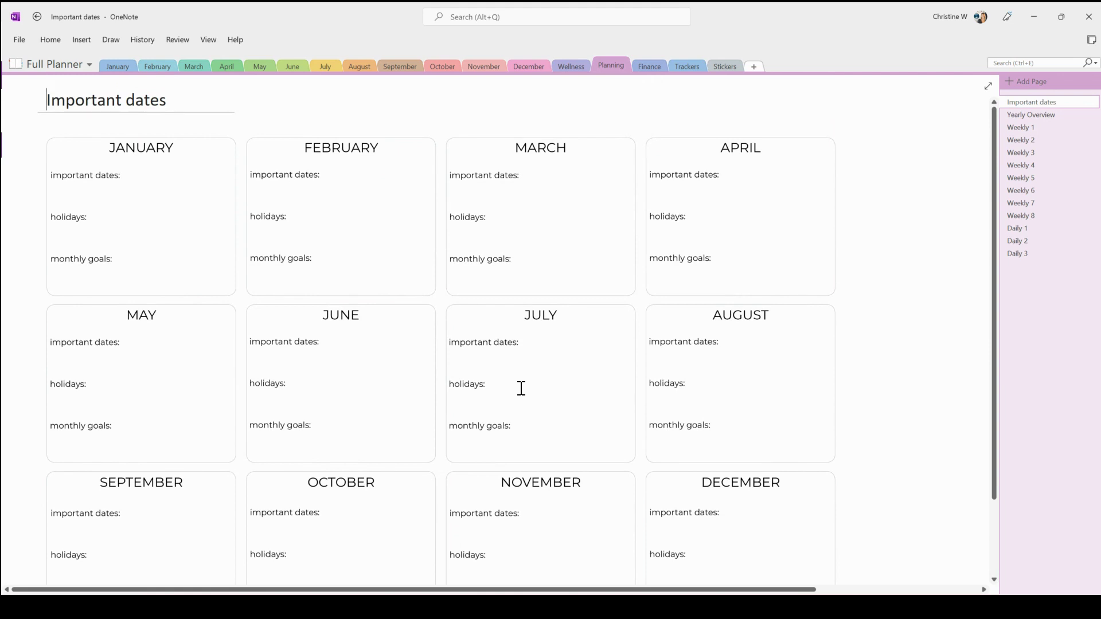
click(195, 67)
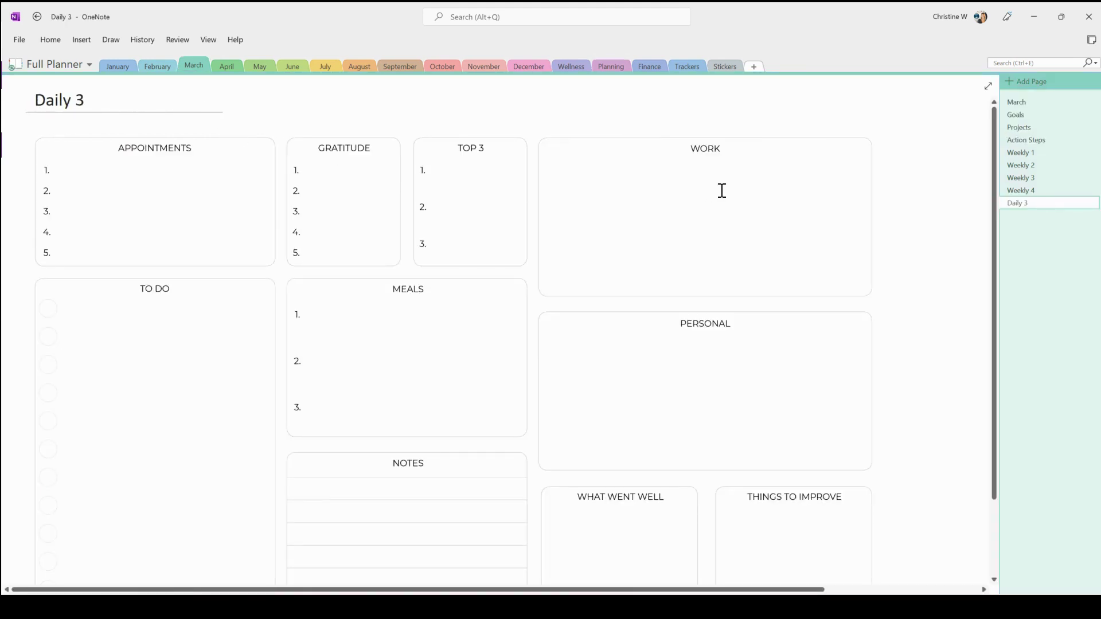
Step: View the March calendar, Goals, Projects and Action Steps pages
click(1029, 105)
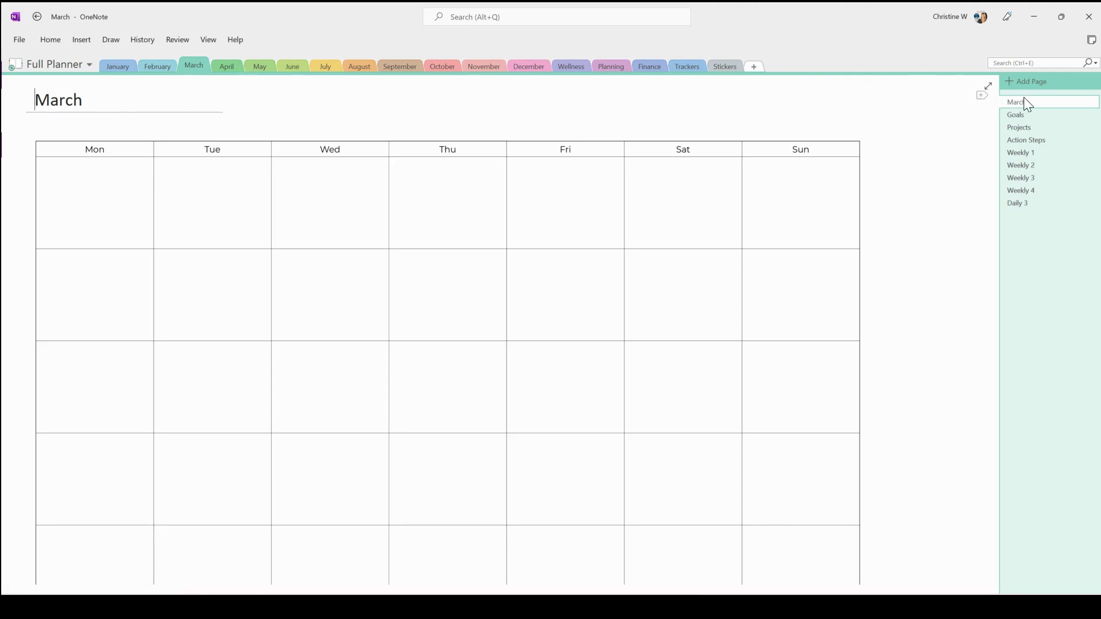
click(1024, 117)
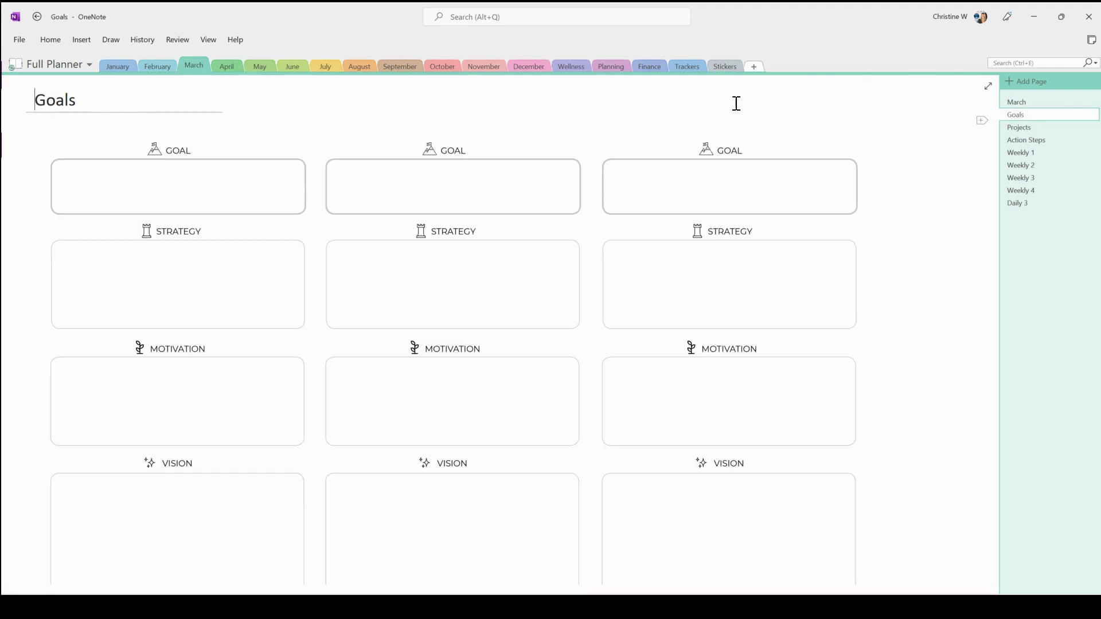
click(1023, 129)
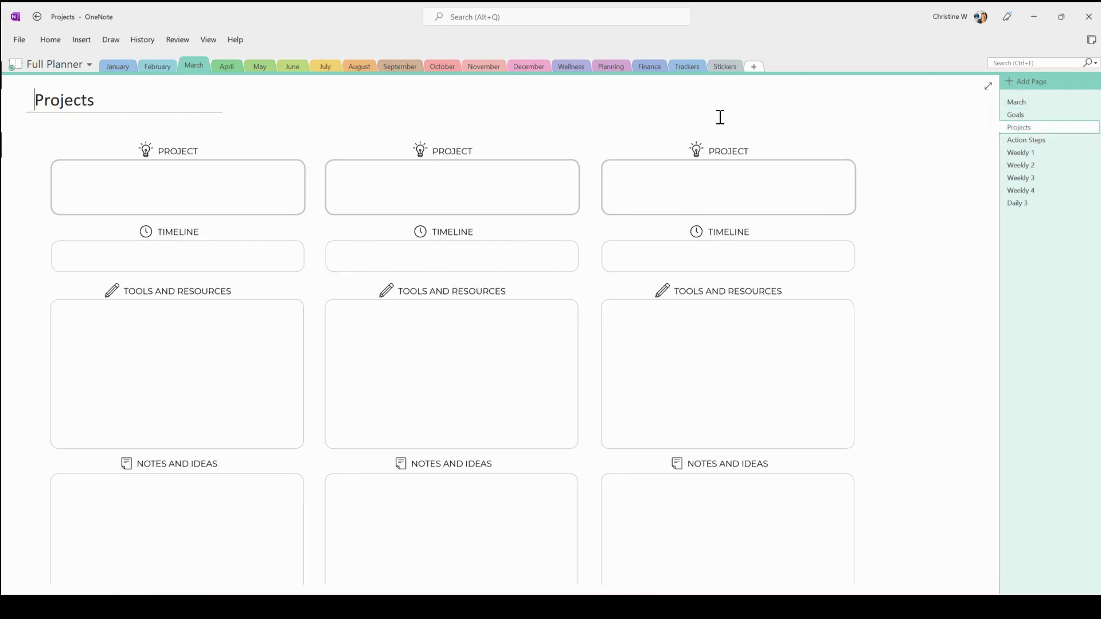
click(1018, 141)
scroll(361, 207, down, 2)
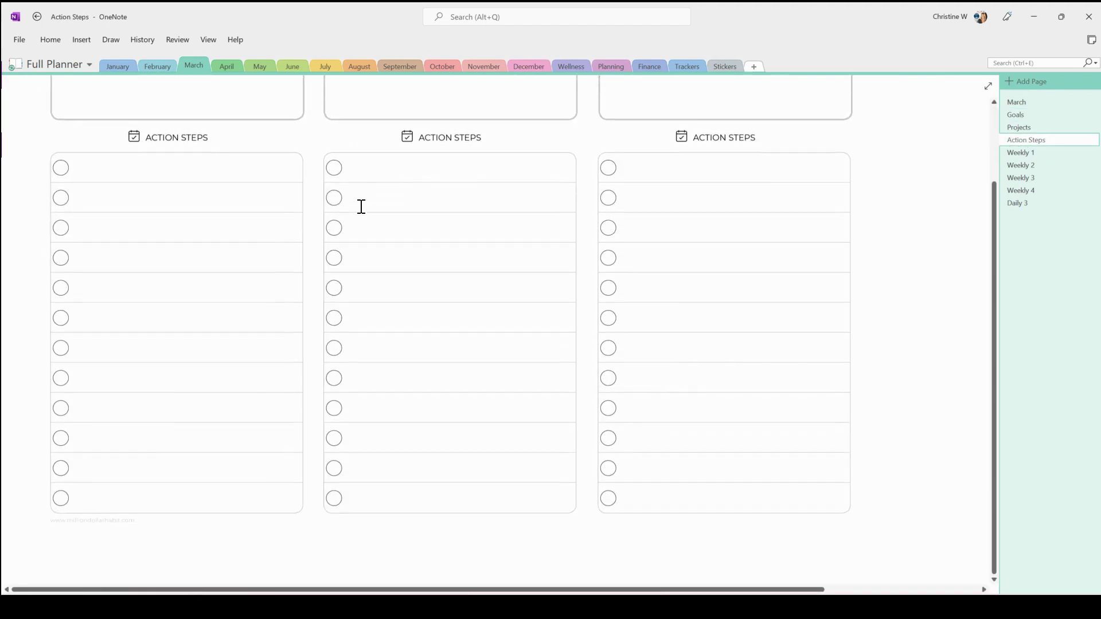
scroll(361, 207, up, 2)
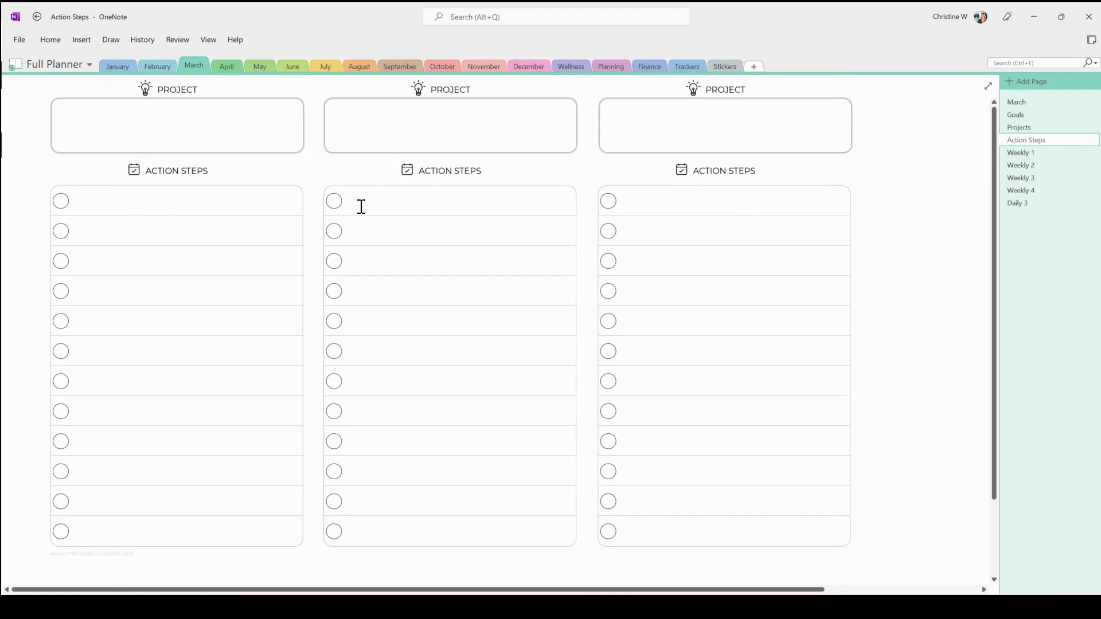
Step: Flip through the Weekly 1 to Weekly 4 pages of March
click(1048, 152)
click(1044, 168)
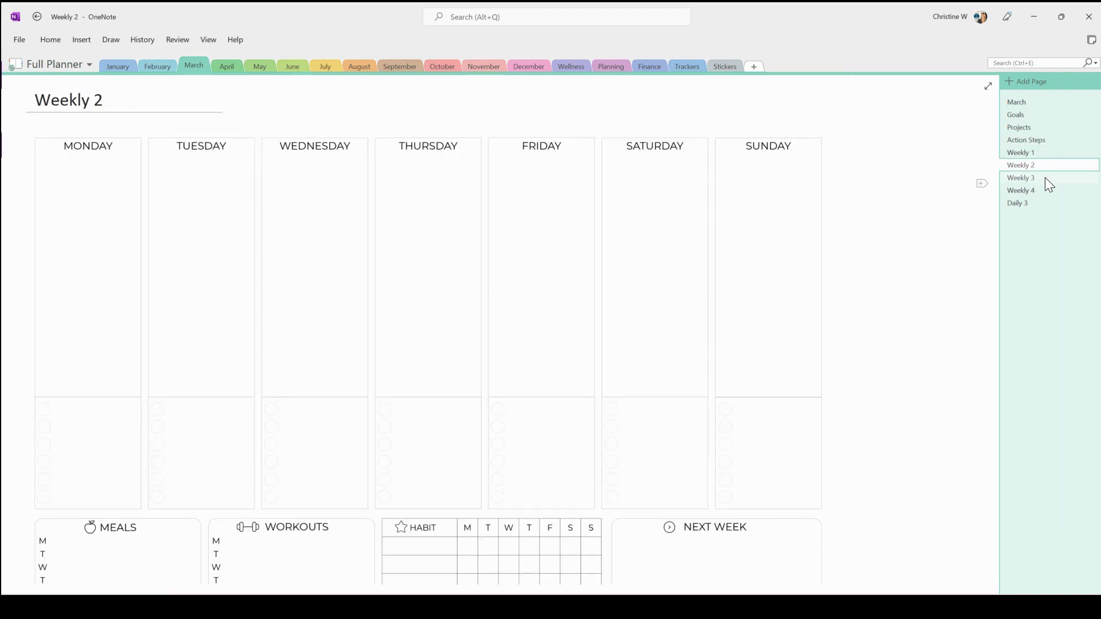
click(1045, 178)
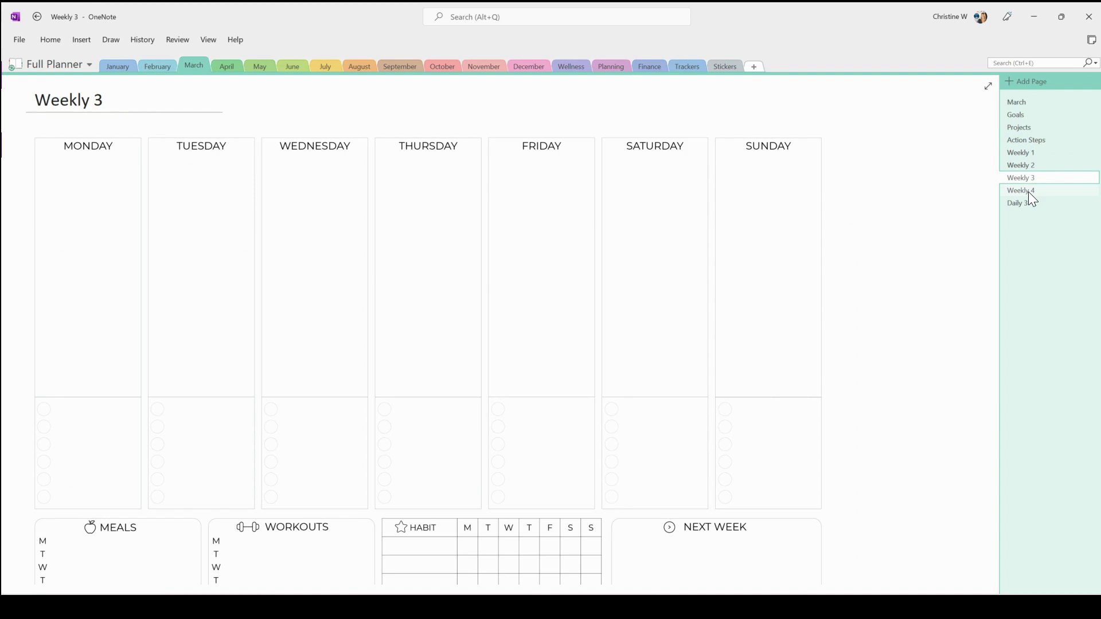
click(1028, 192)
Step: Duplicate the Weekly 4 page and move the copy above Daily 3
right_click(1025, 191)
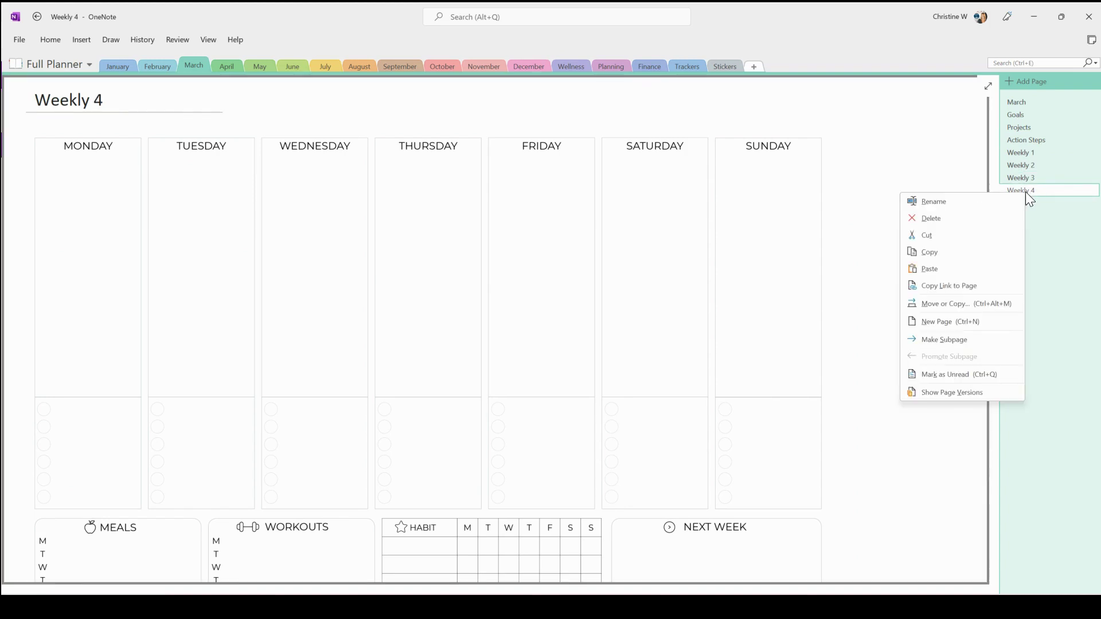
click(949, 254)
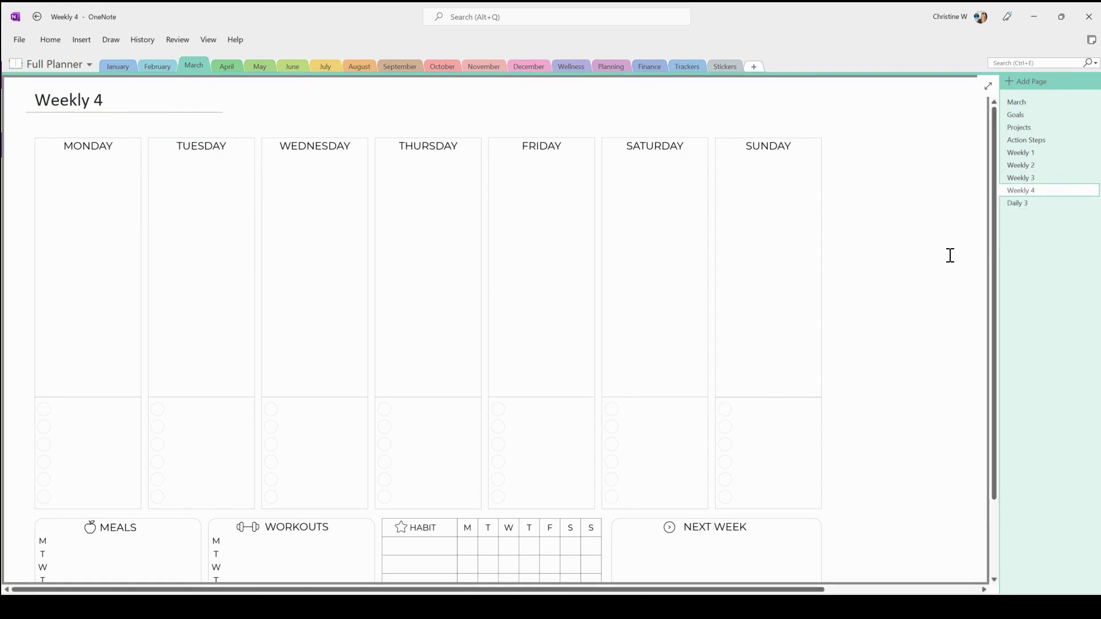
right_click(1044, 235)
click(1006, 259)
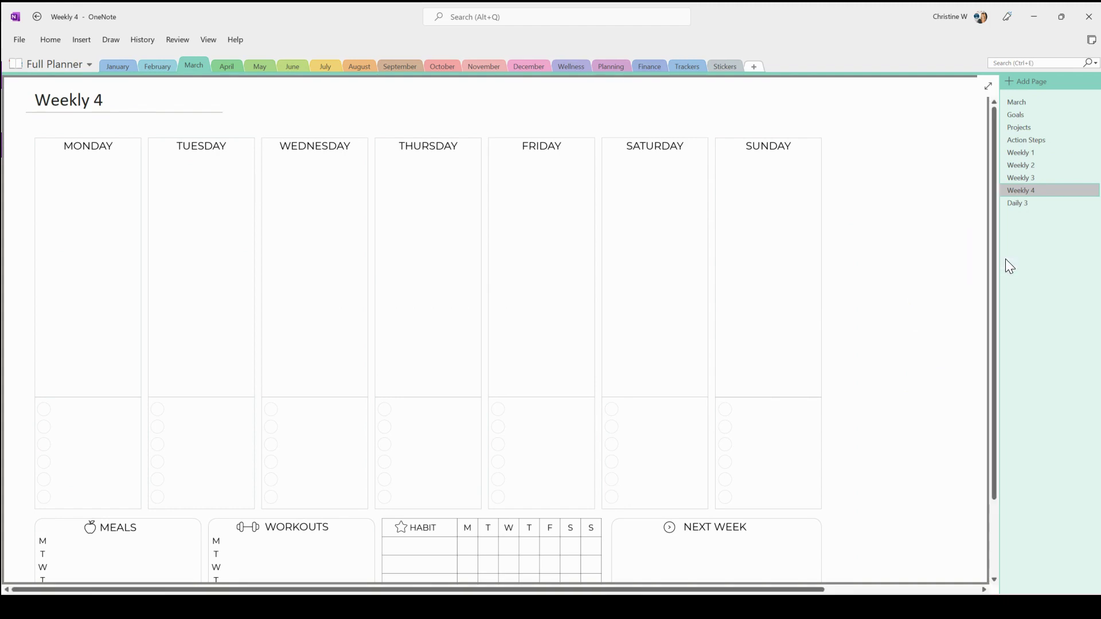
drag(1034, 219, 1034, 204)
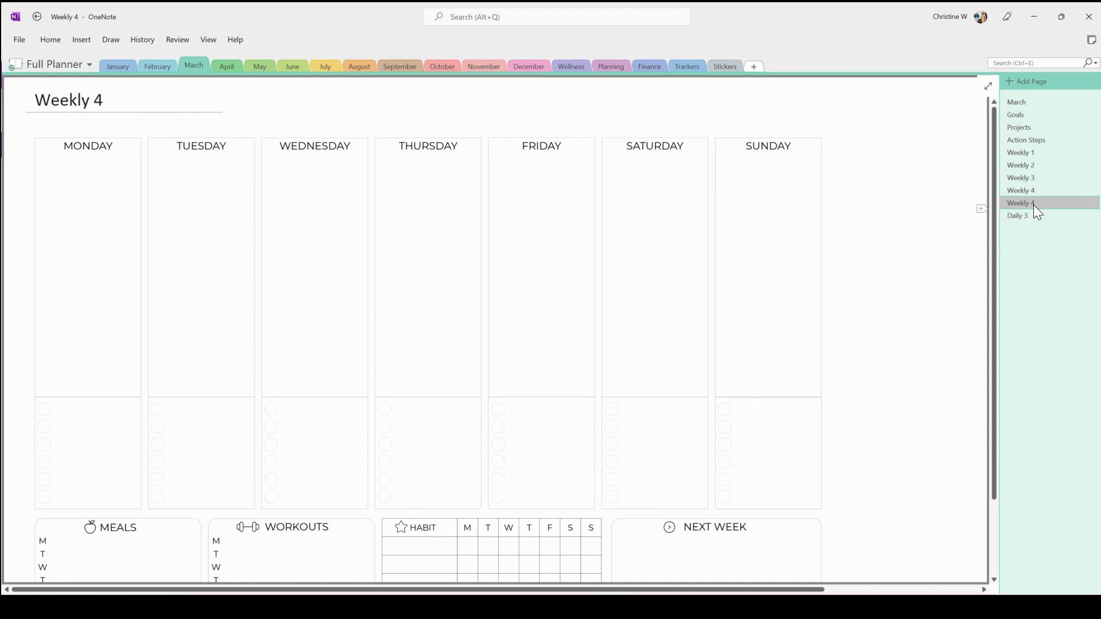
Step: Retitle the duplicated page 'Weekly 5'
click(111, 99)
key(BackSpace)
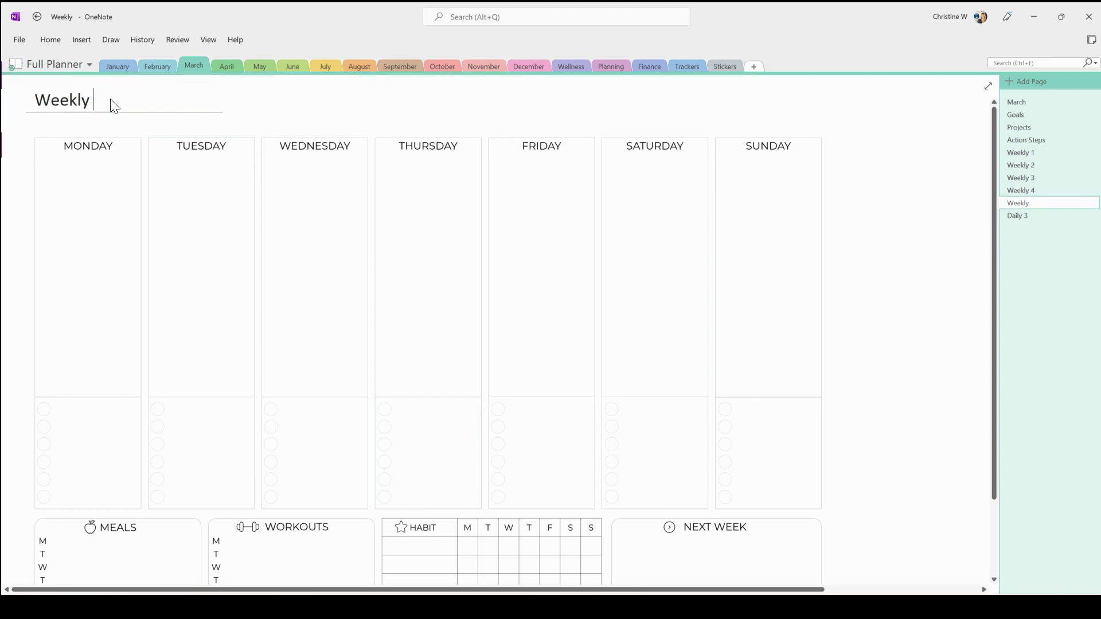
text(5)
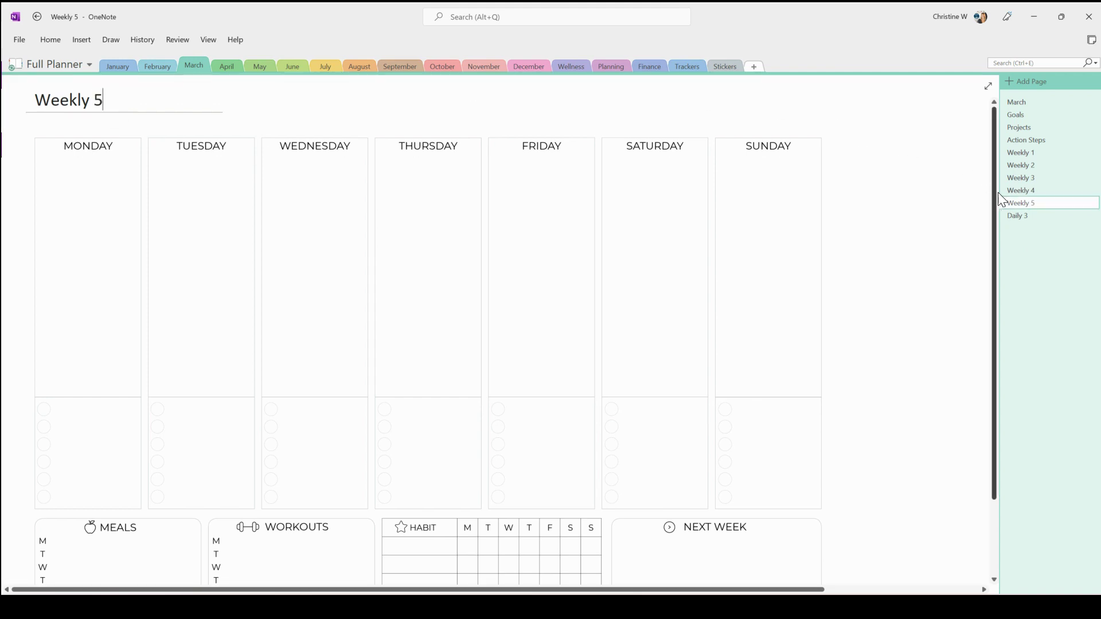
Step: Return to the original Weekly 4 page in March
click(1032, 189)
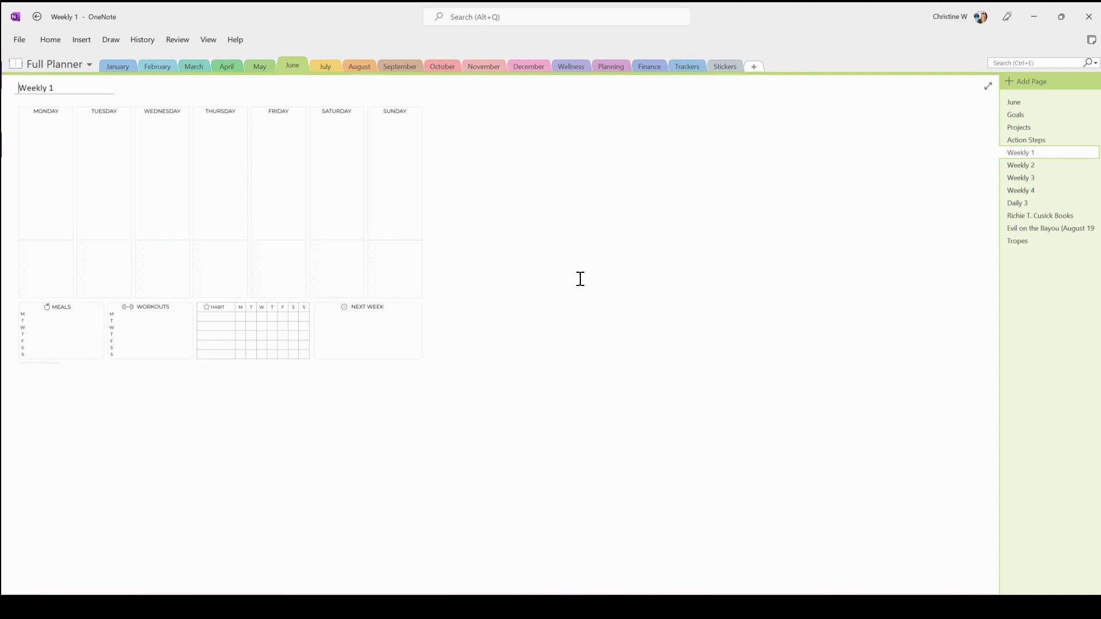
Step: Zoom in on the June Weekly 1 planner page
click(210, 41)
click(271, 85)
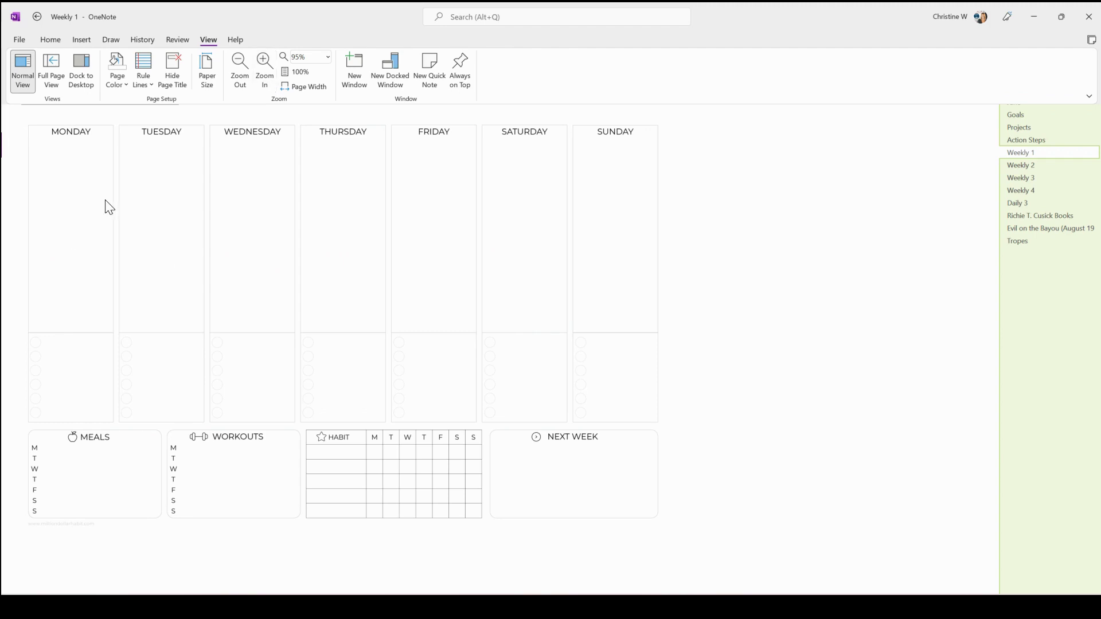
click(763, 143)
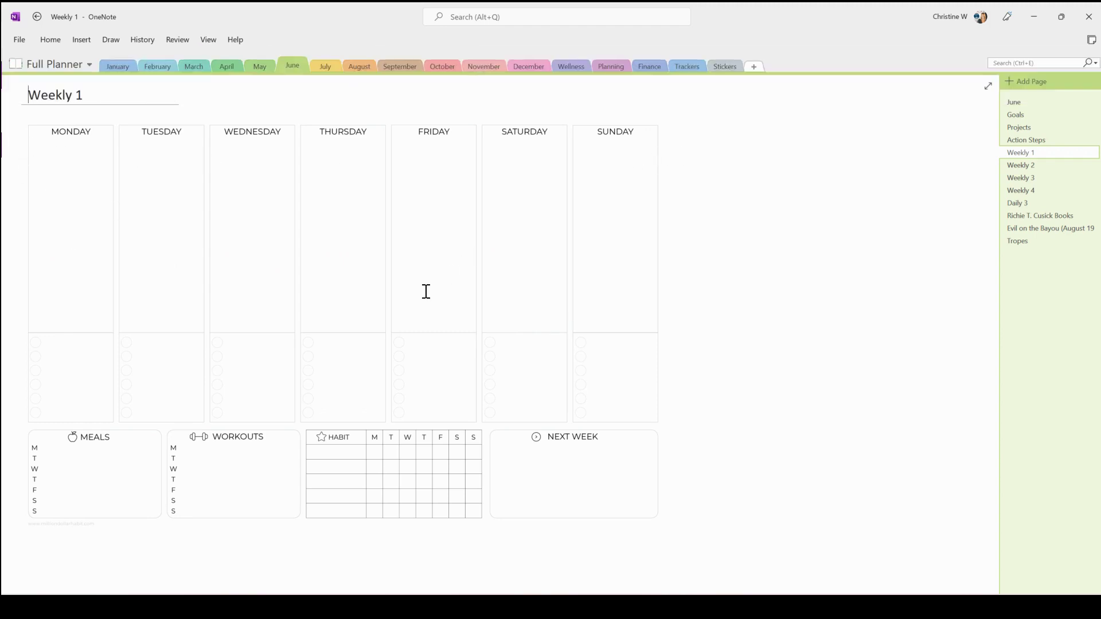
Step: Write 'Dotctor's appt 9:00' in the Monday box and narrow the note to fit
click(36, 159)
text(Dot)
text(ctor)
text('s appt)
text( 9:)
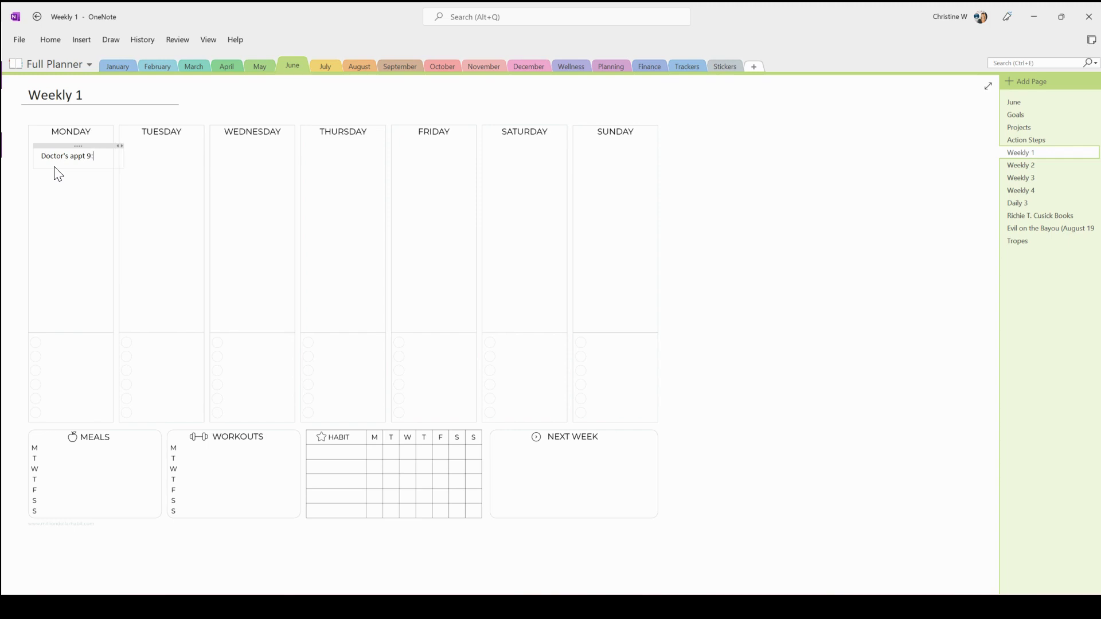
text(00)
click(158, 232)
drag(126, 168, 112, 168)
key(Return)
Step: On the Stickers page, copy the purple yoga-figure sticker to the clipboard
click(725, 67)
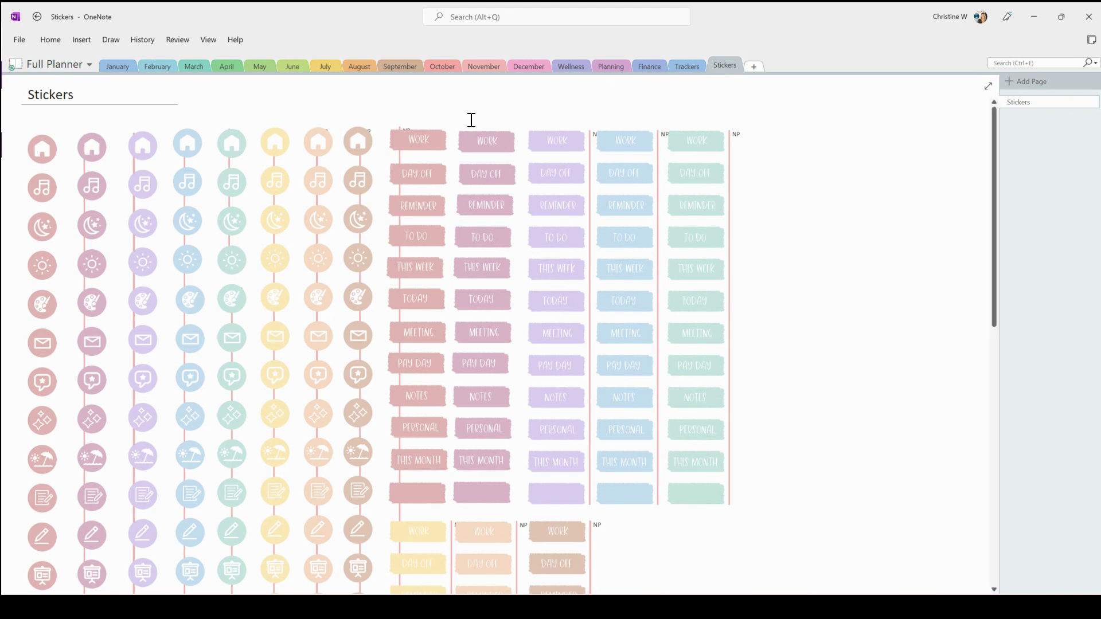
scroll(512, 249, down, 5)
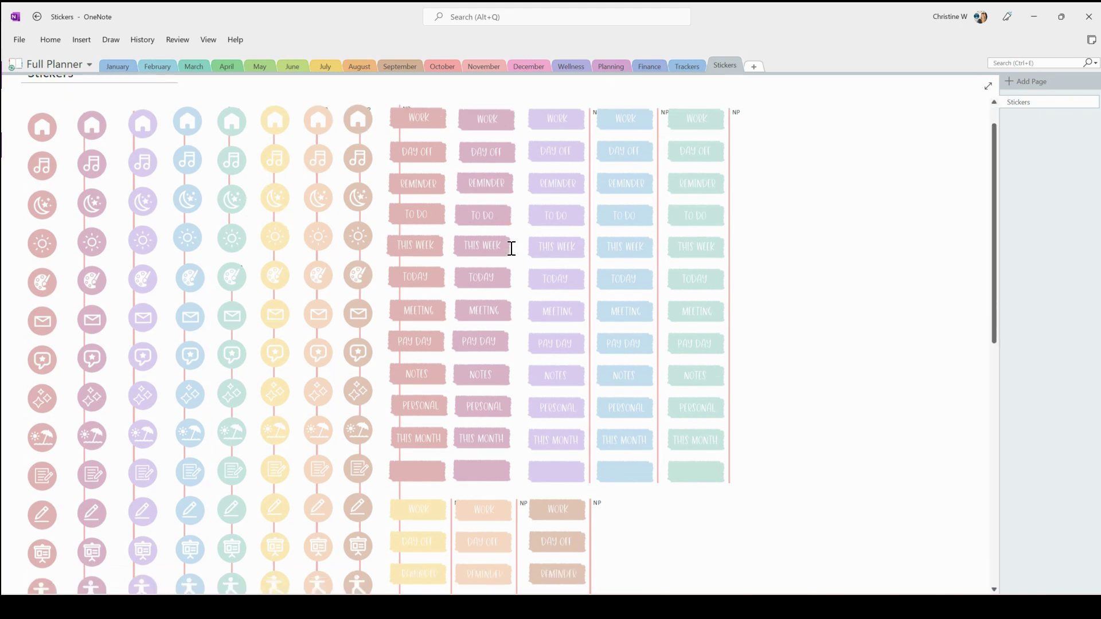
scroll(512, 248, down, 1)
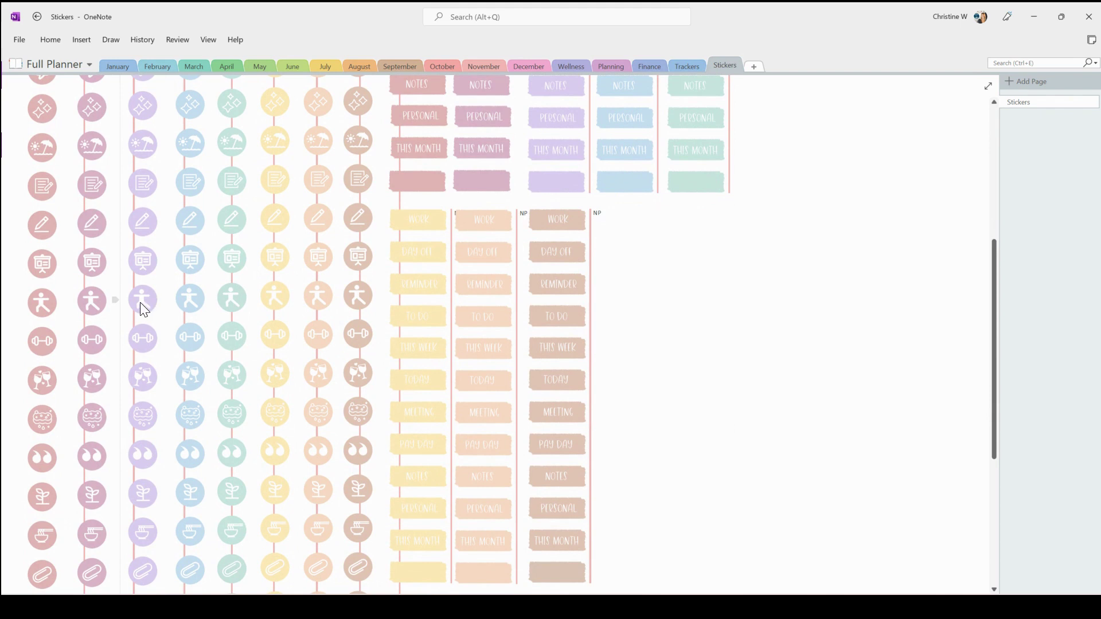
click(144, 311)
right_click(144, 310)
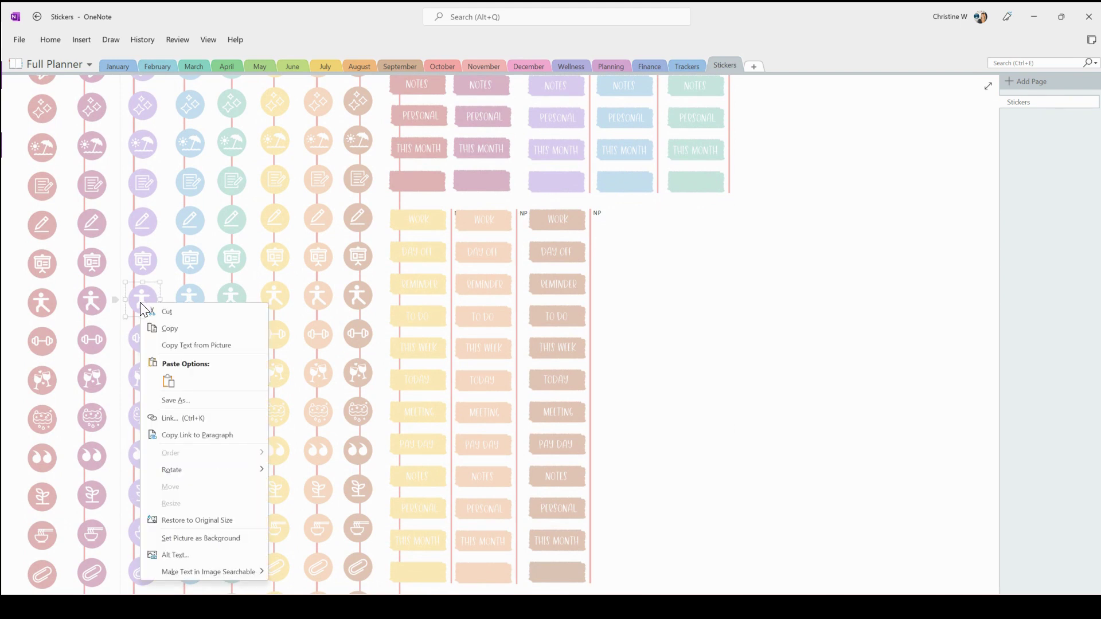
click(177, 333)
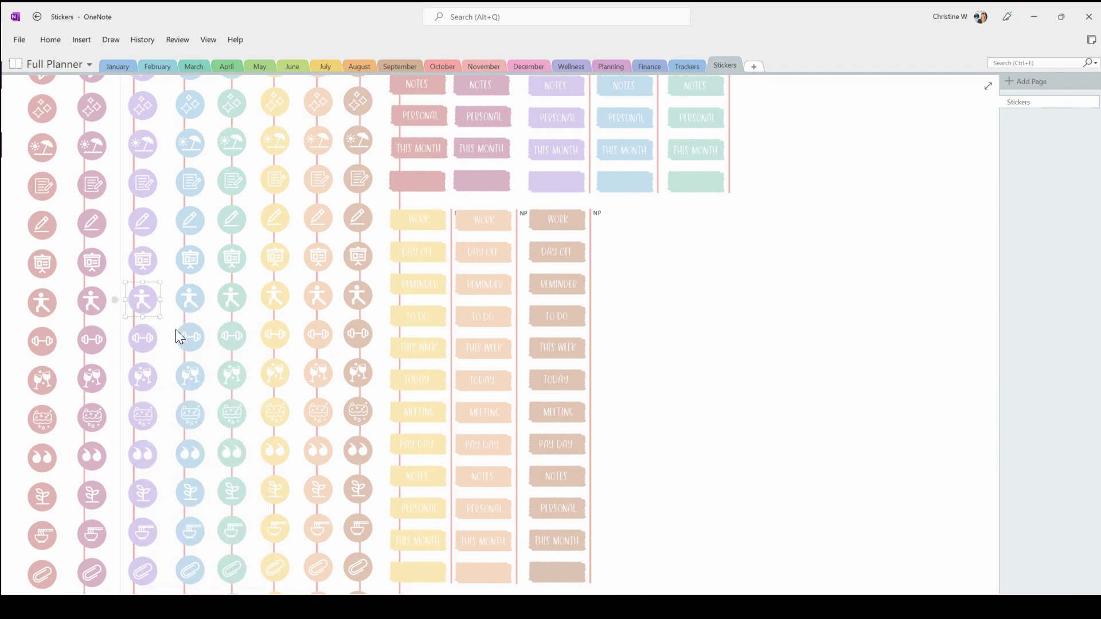
Step: Paste the yoga sticker into Weekly 1's Monday box below the Doctor's appt 9:00 note
click(297, 68)
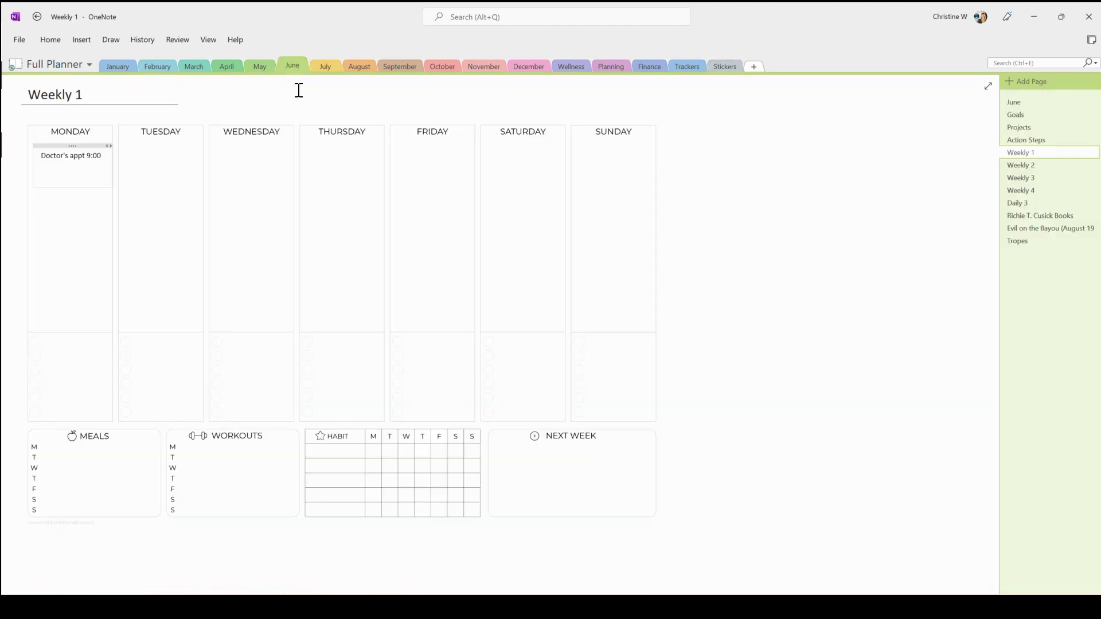
right_click(52, 176)
click(81, 230)
click(732, 70)
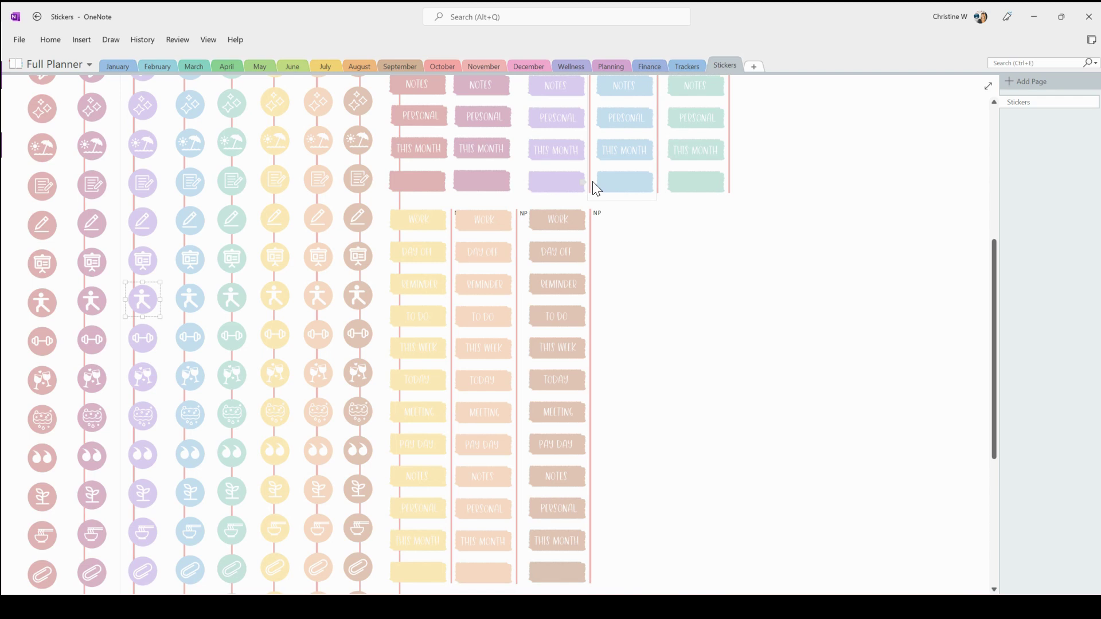
click(291, 64)
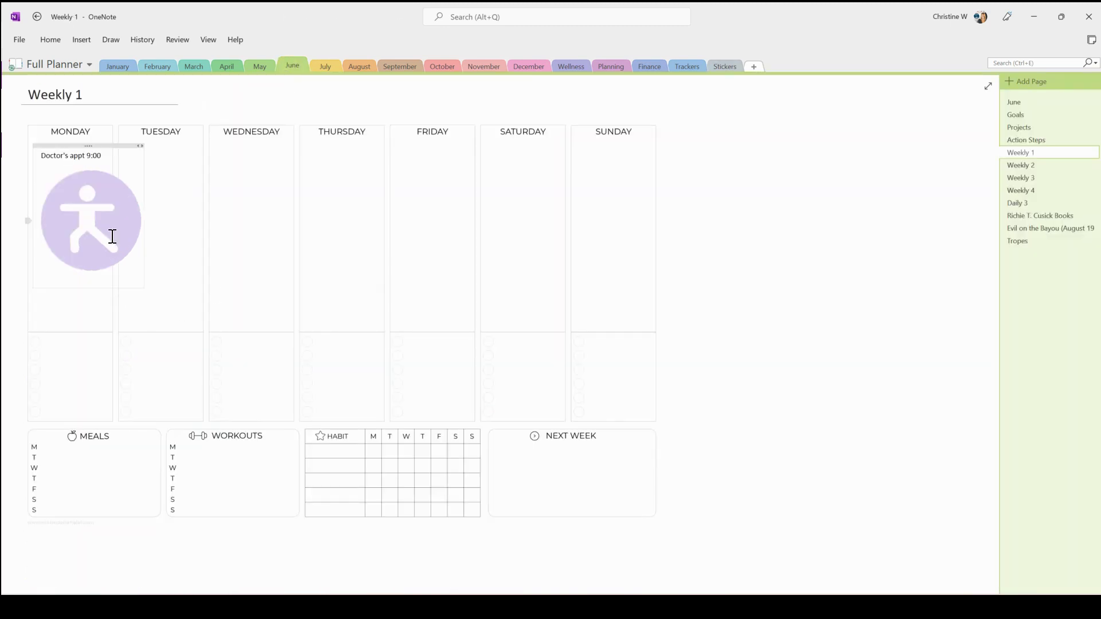
Step: Resize the pasted yoga sticker down to a small icon beneath Monday's doctor's note
click(102, 190)
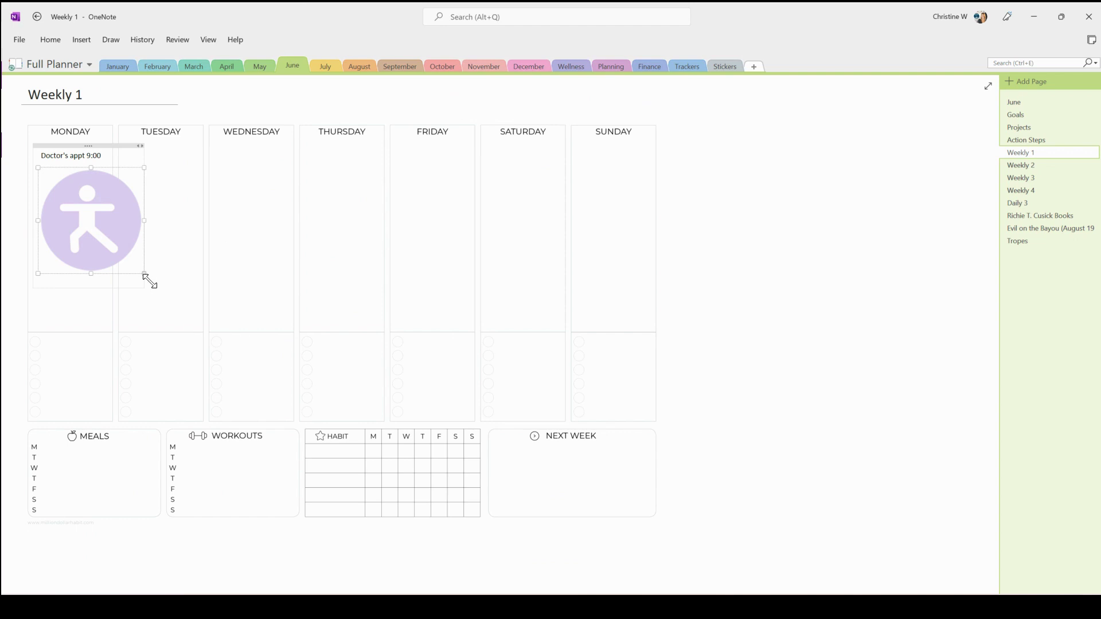
drag(140, 273, 63, 191)
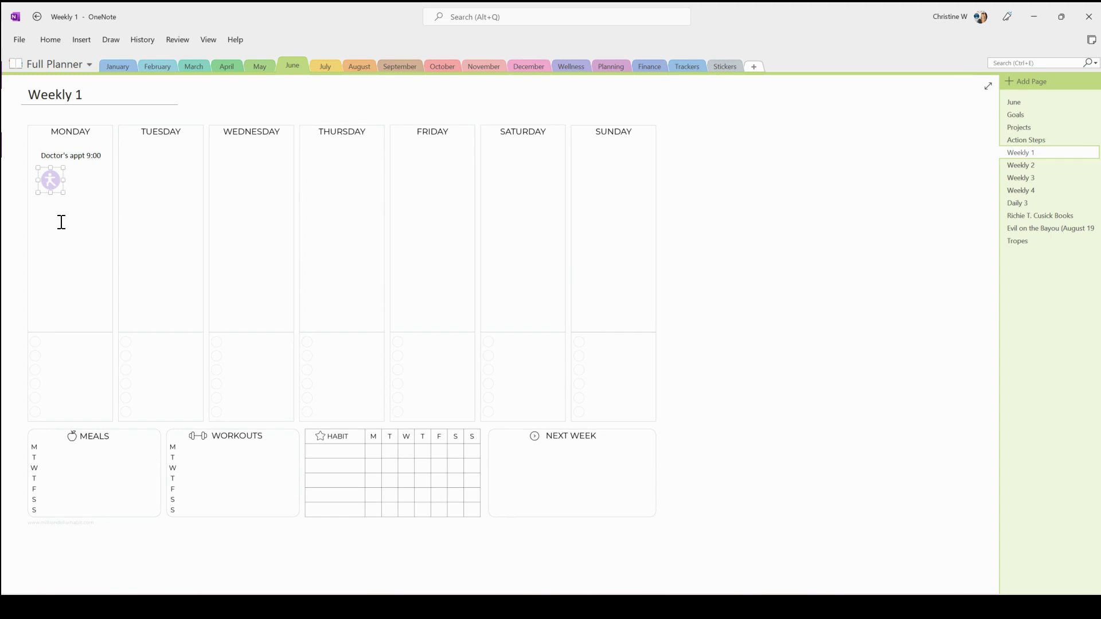
mouse_move(64, 193)
mouse_down()
mouse_move(73, 211)
mouse_move(62, 187)
mouse_up()
click(187, 214)
Step: Open the Richie T. Cusick Books page and zoom in to 119% on the hexagon map
click(1051, 215)
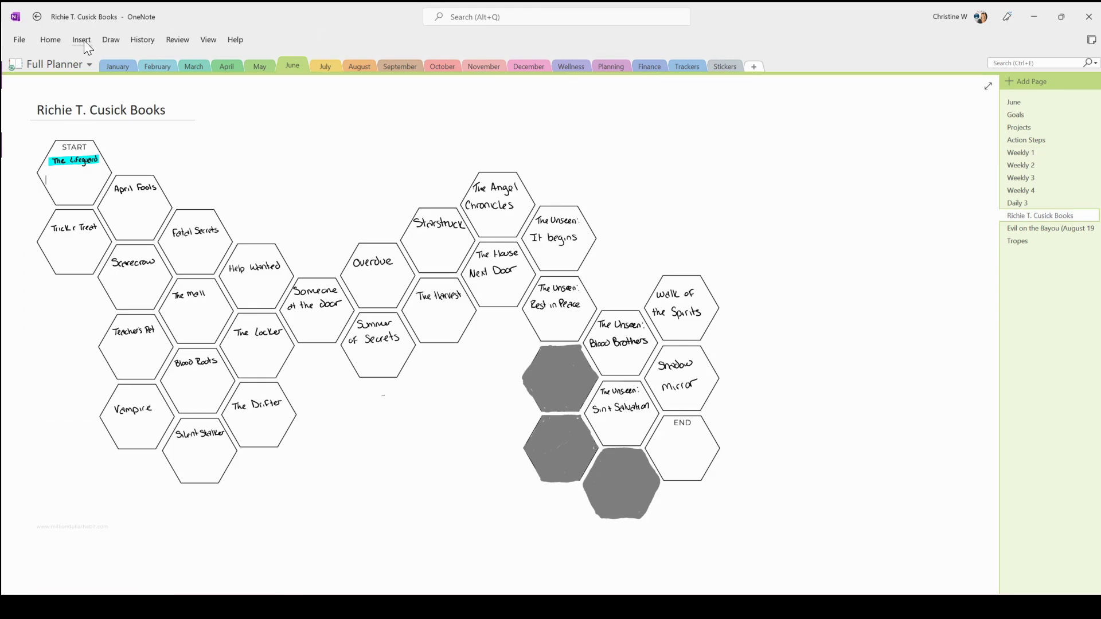
click(209, 40)
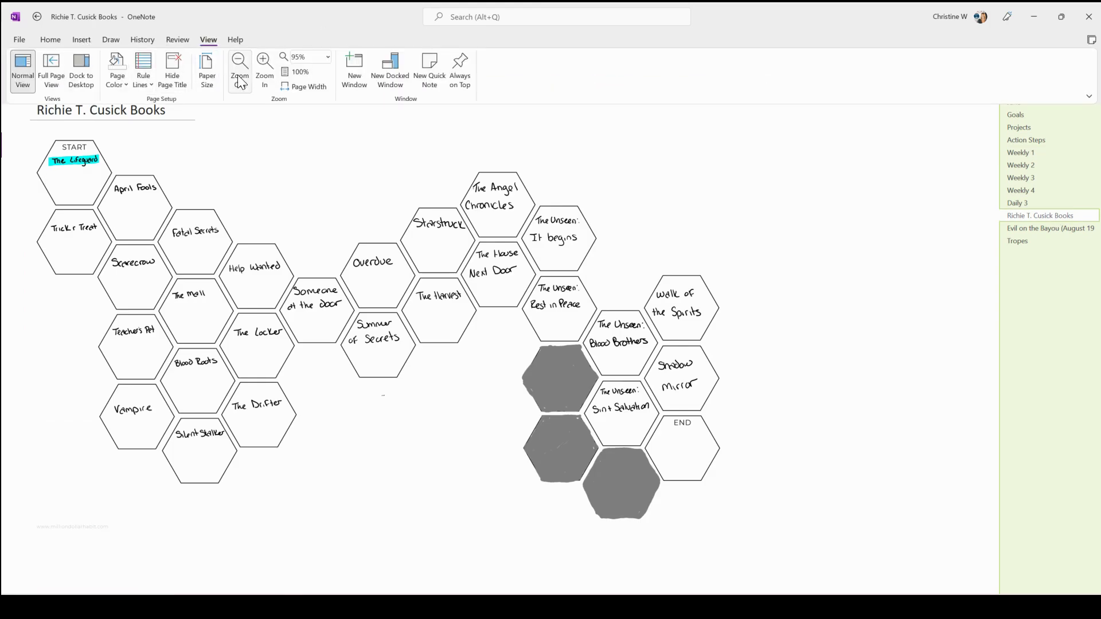
click(267, 76)
click(268, 74)
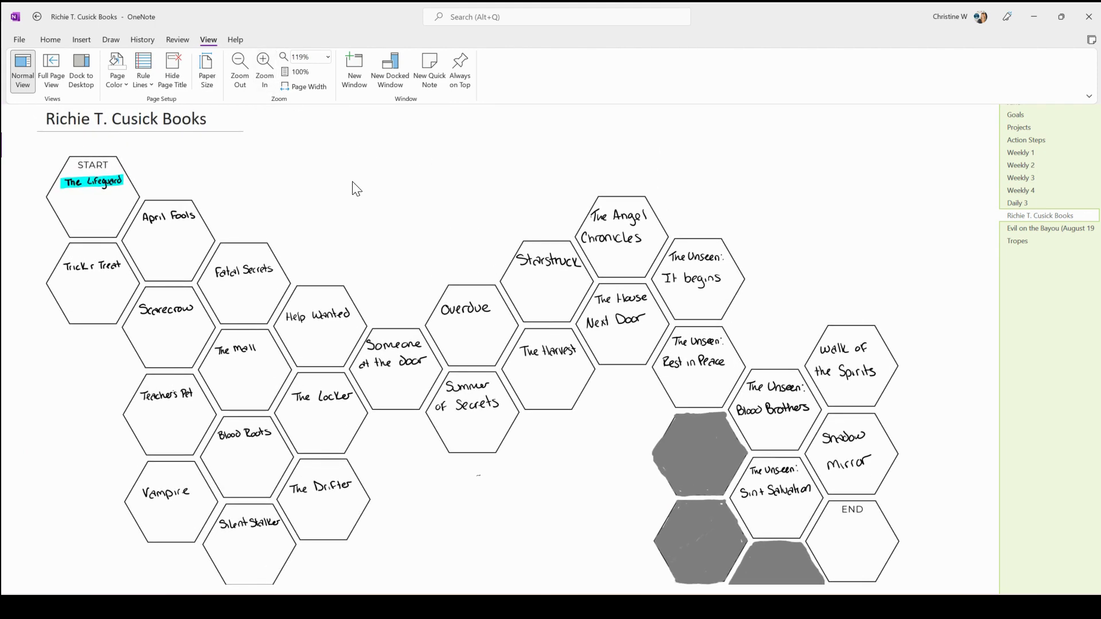
scroll(357, 192, up, 1)
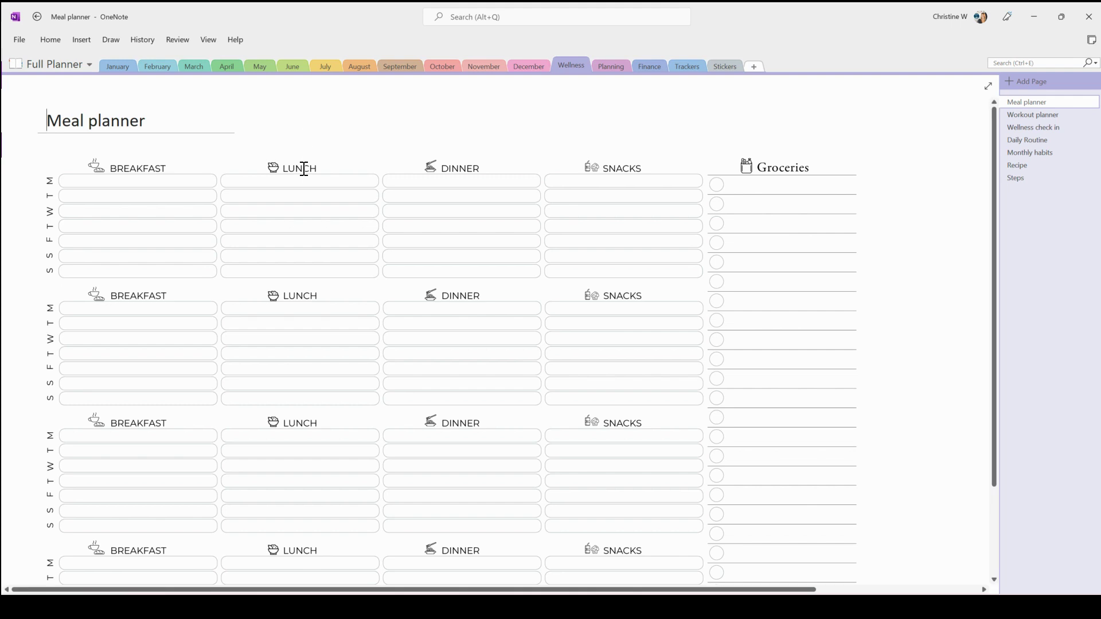
Step: Browse the Planning section and the Finance section's Debt page
scroll(304, 168, down, 2)
scroll(304, 168, up, 2)
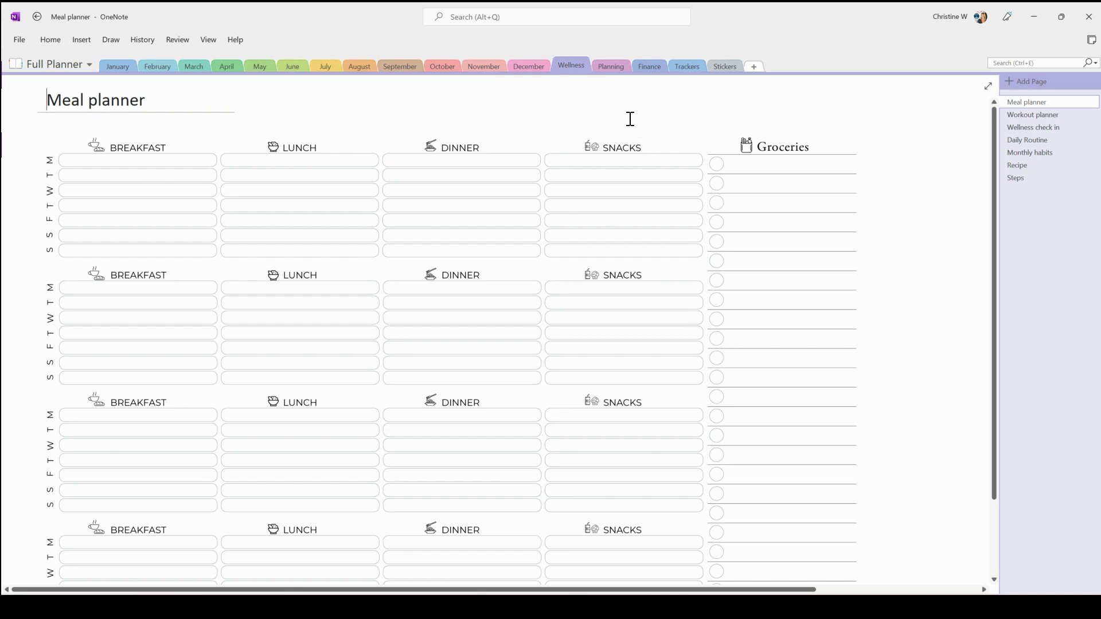
click(612, 66)
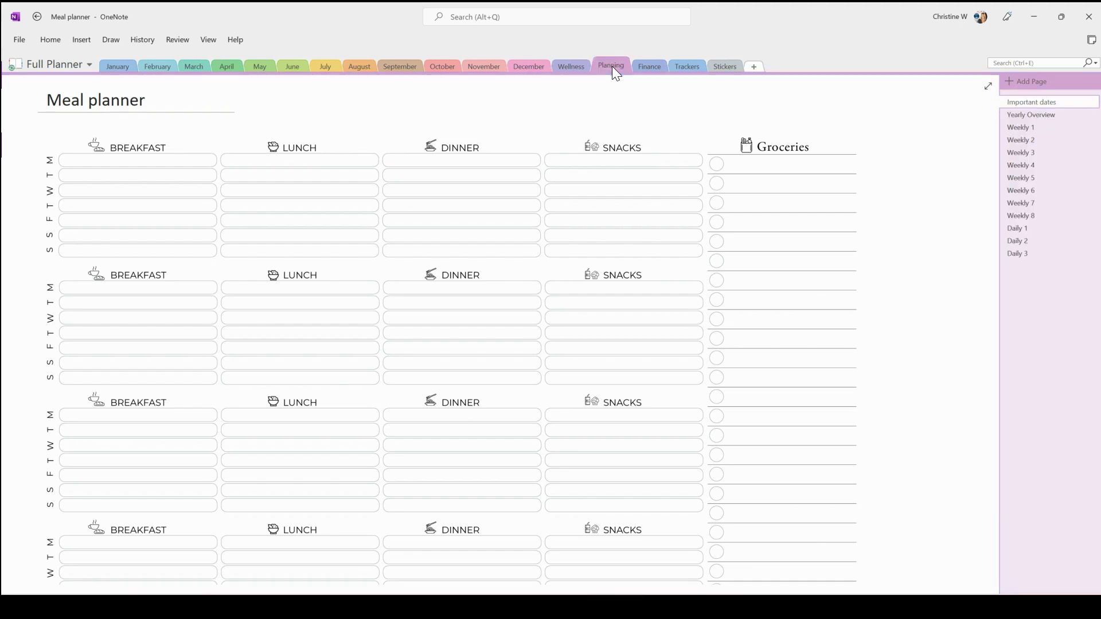
click(649, 66)
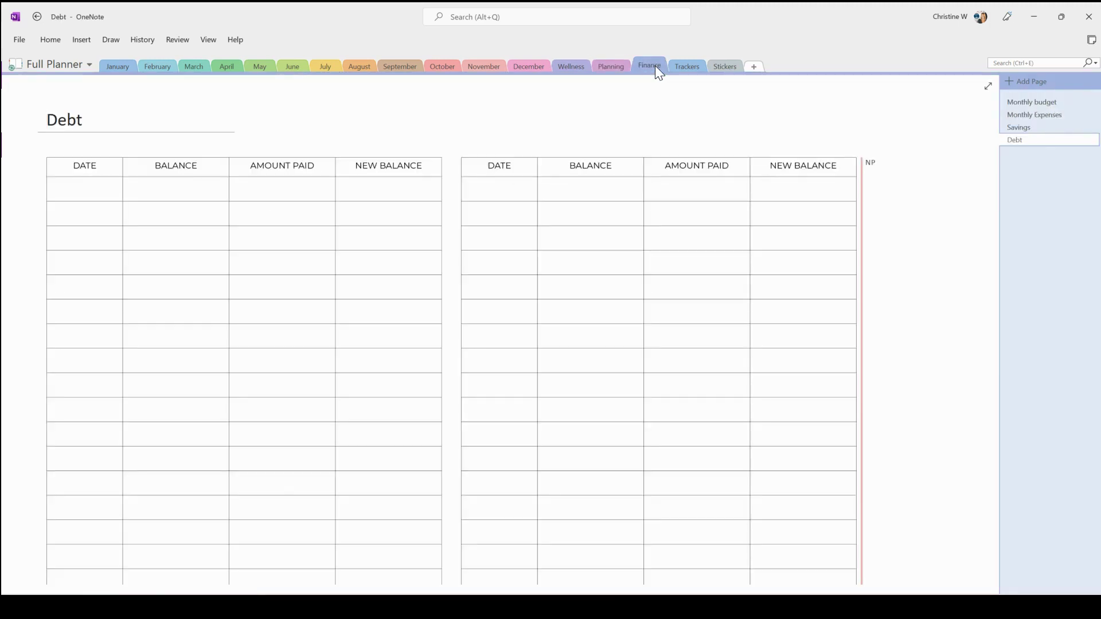
Step: Flip through the Trackers pages: Habits, To buy, Reading, Yearly mood, Challenge and Sleep
click(687, 67)
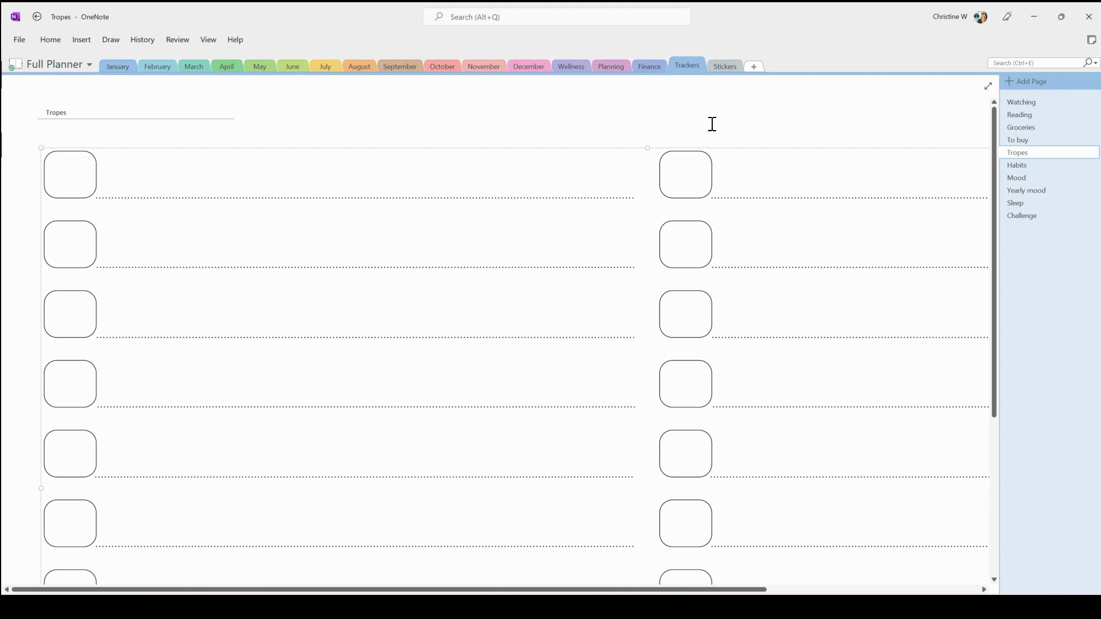
click(1015, 165)
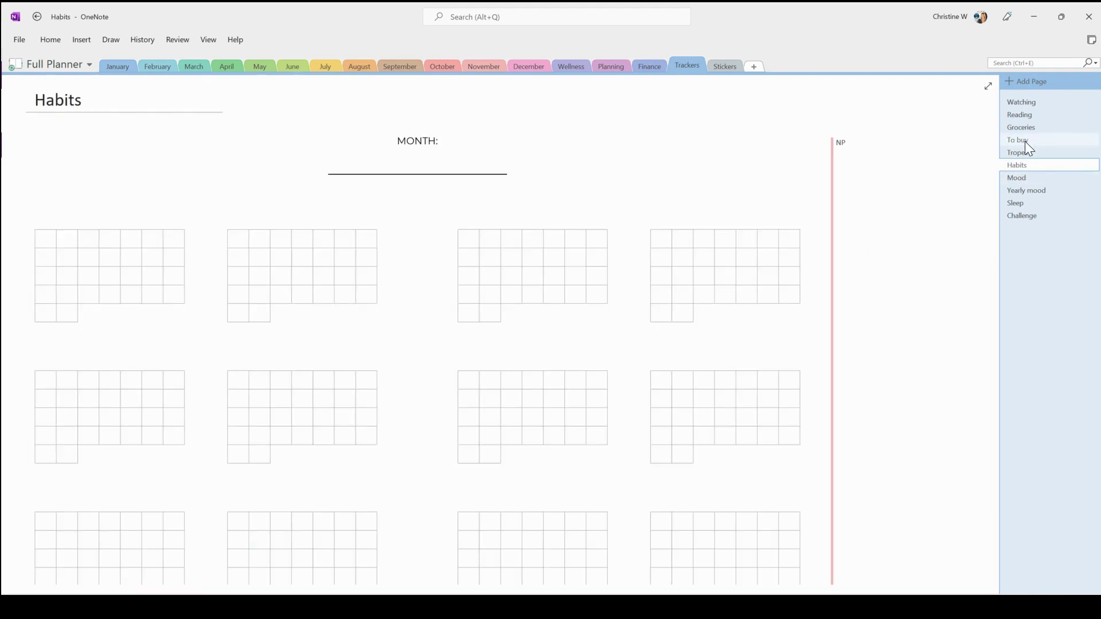
click(1024, 141)
click(1031, 115)
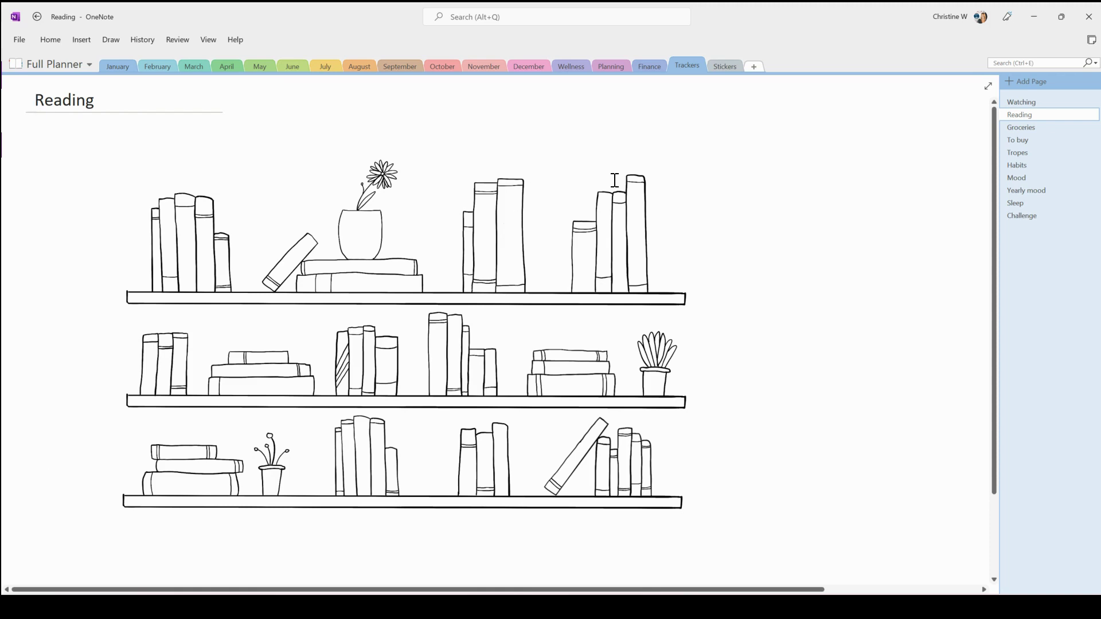
click(1026, 191)
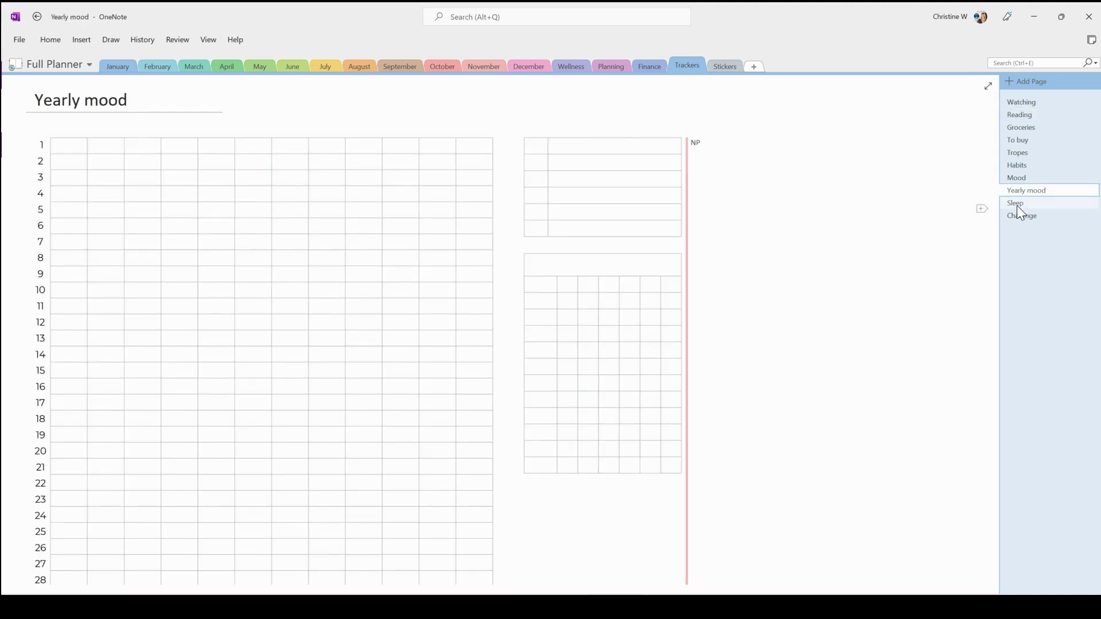
click(1016, 216)
click(1018, 206)
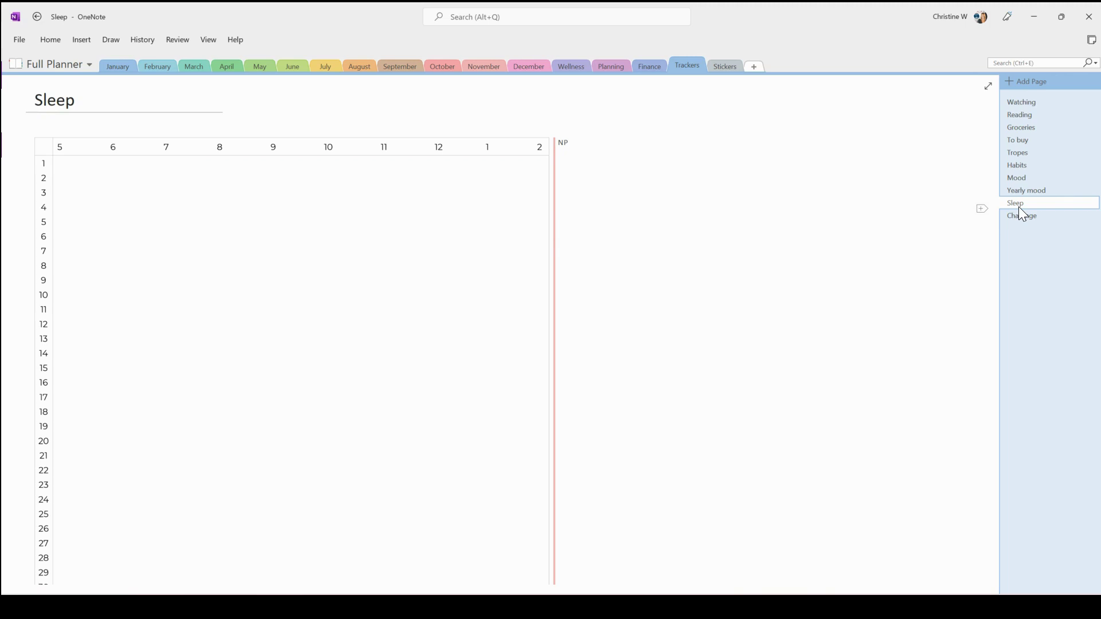
Step: View the Trackers Watching page, then go back to June's Weekly 1
click(1027, 103)
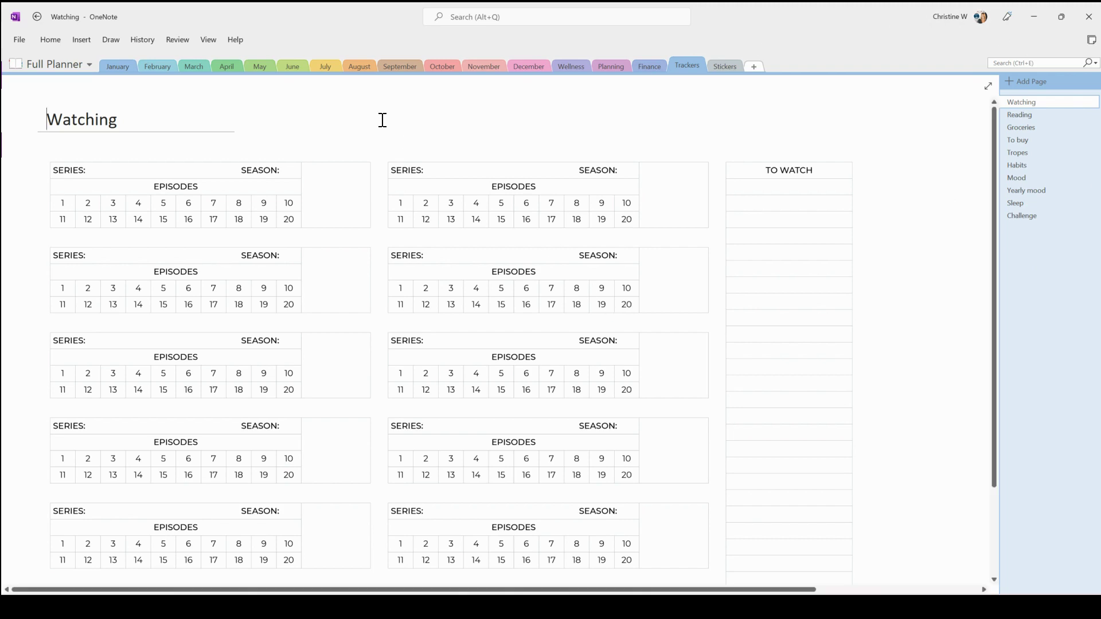
click(296, 67)
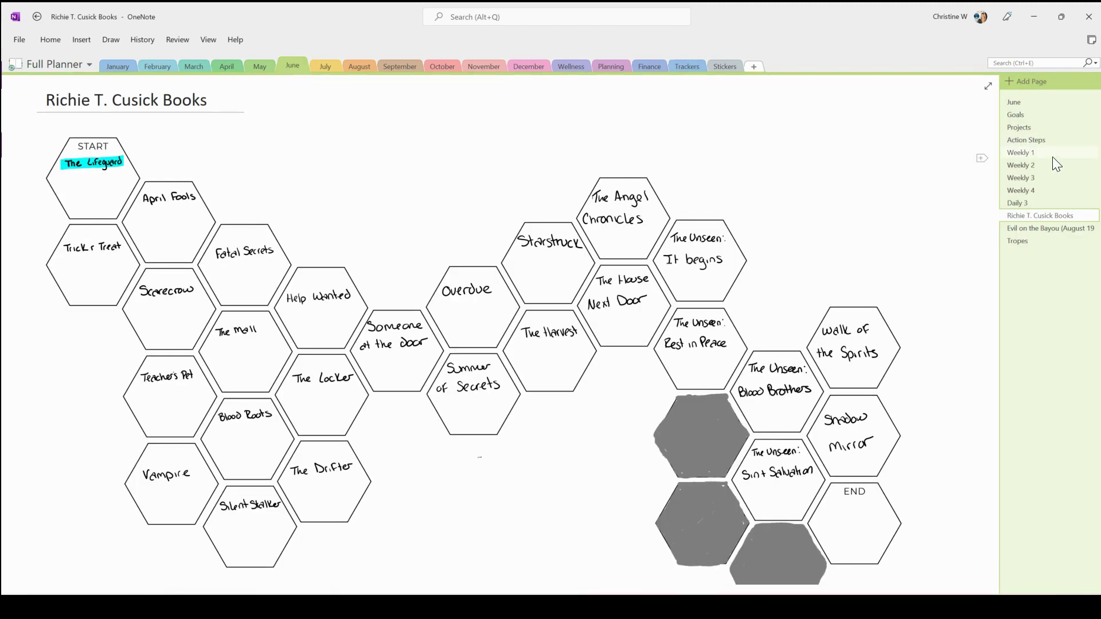
click(1027, 153)
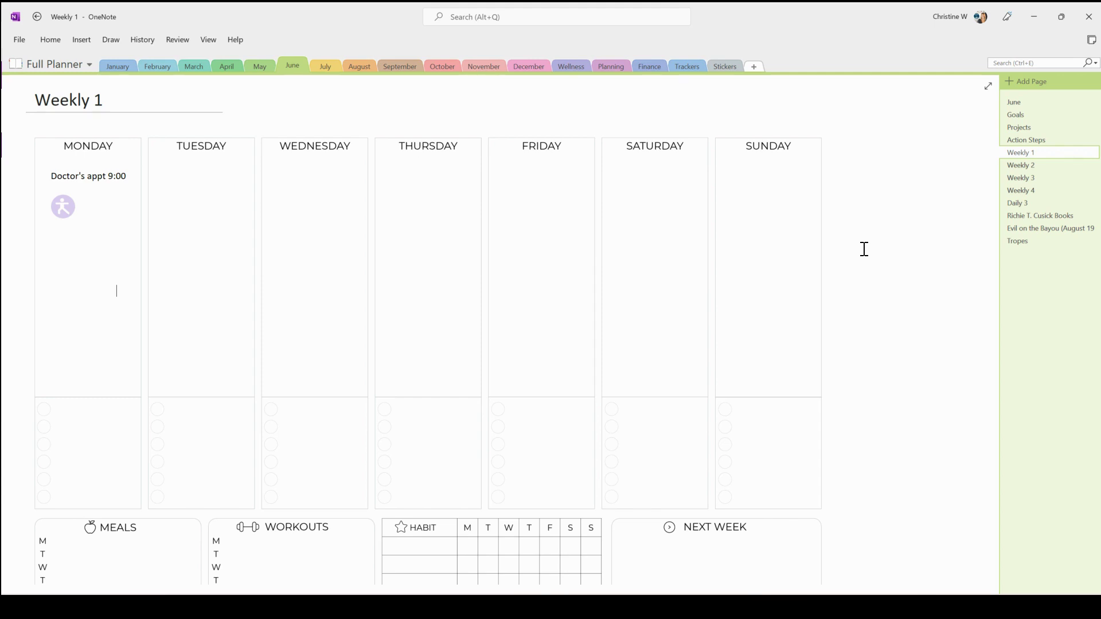
Step: Place the insertion point on Weekly 1 for the LIKE, SHARE, SUBSCRIBE! sign-off line
click(582, 219)
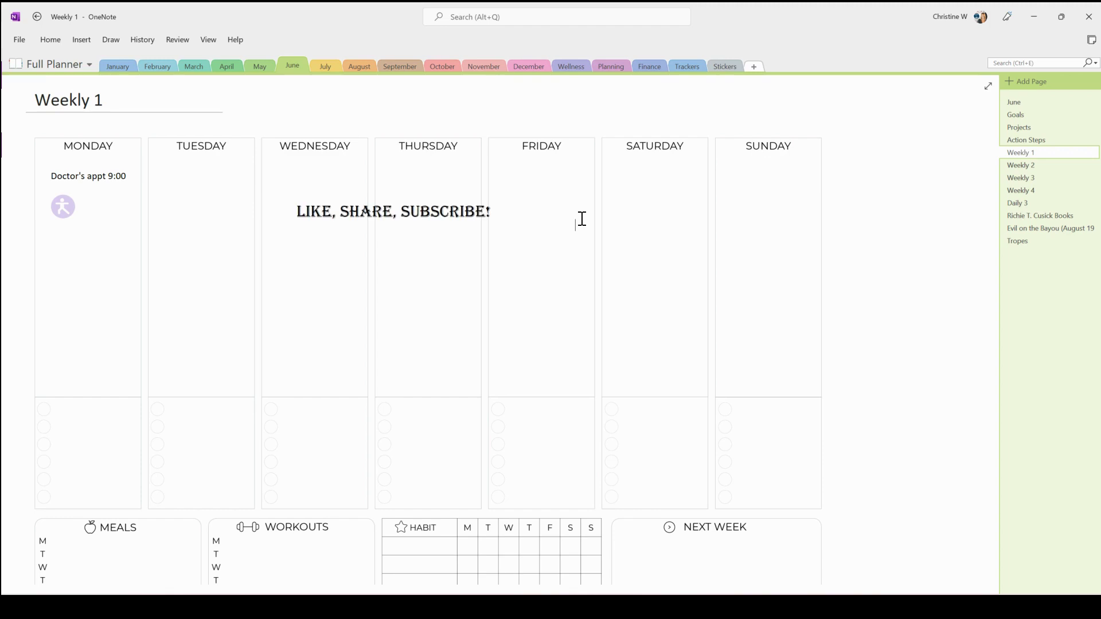